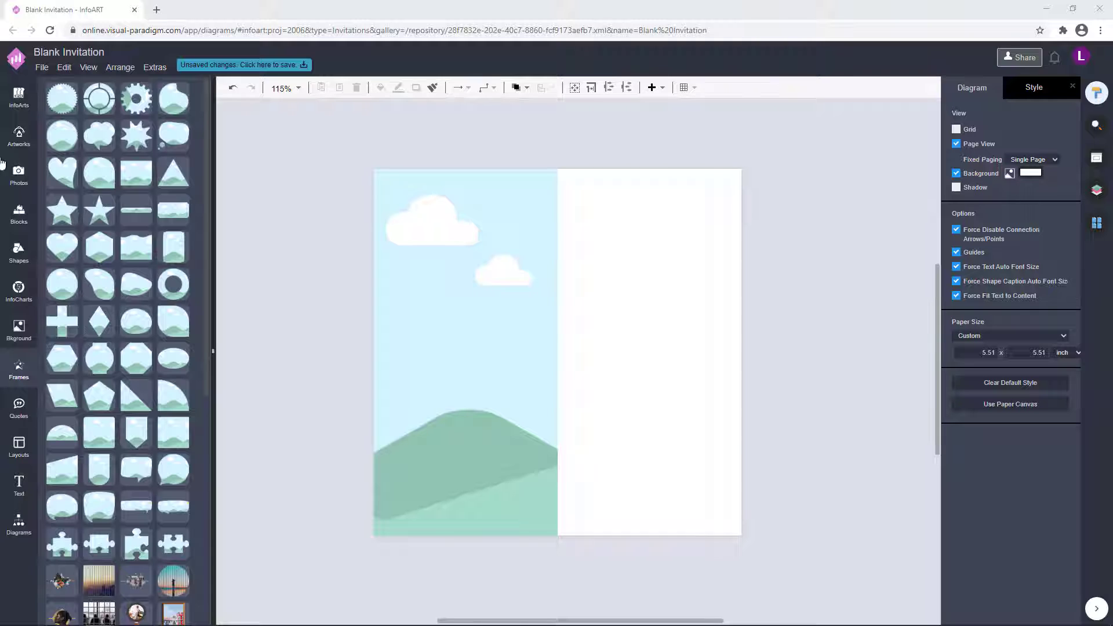
Search the photo library for "grandma" and place the photo of the laughing woman beside red flowers on the page.
left_click(17, 173)
type("grandm")
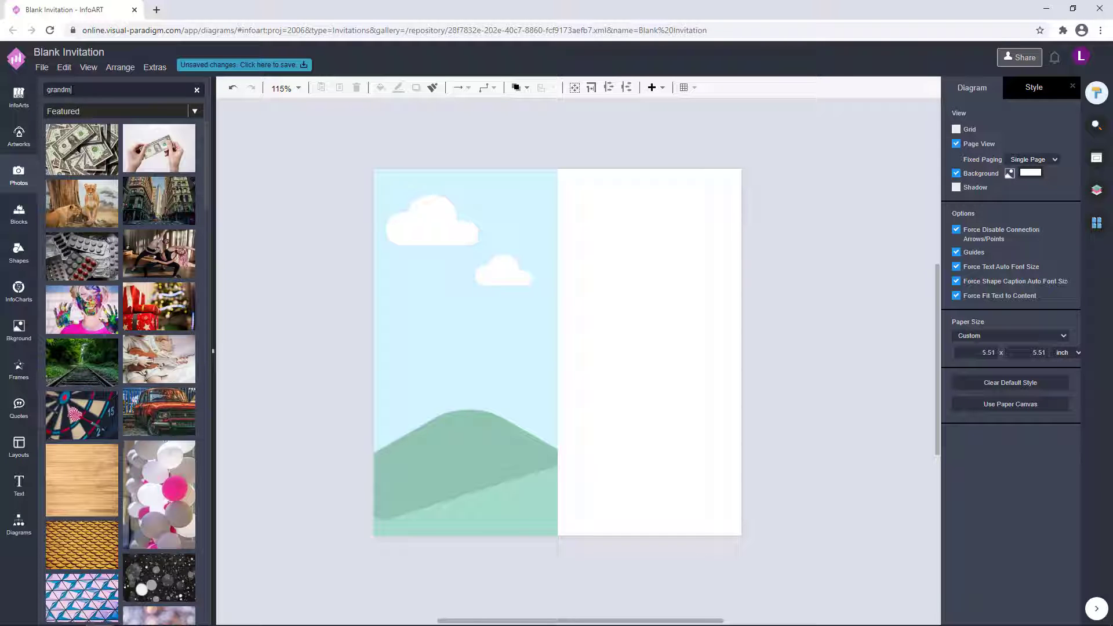
type("a")
key("Return")
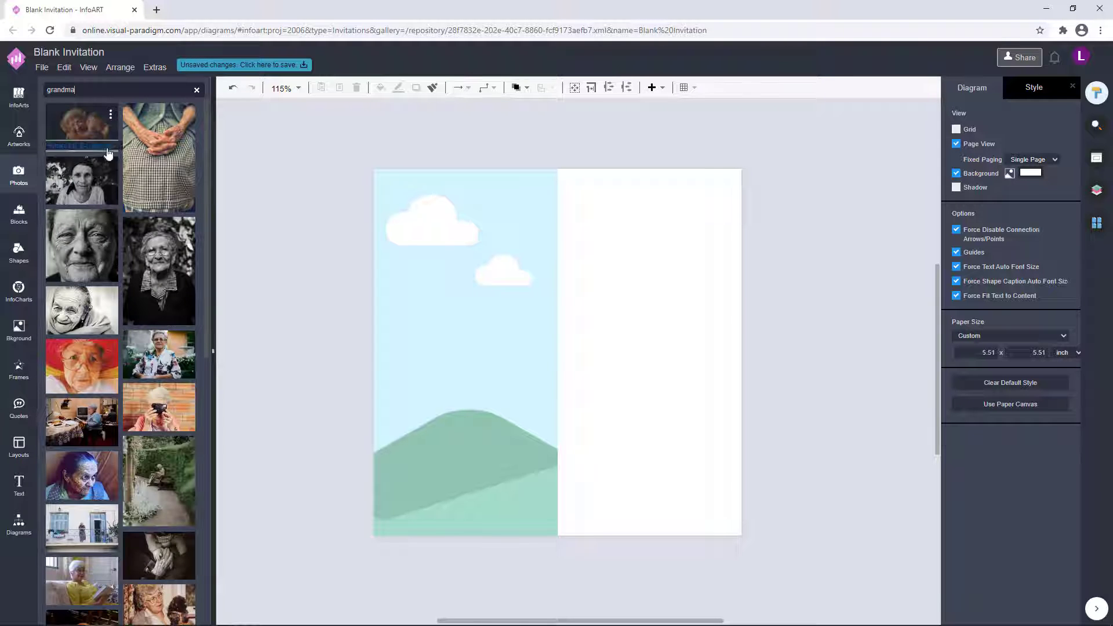
scroll(132, 247, "down", 8)
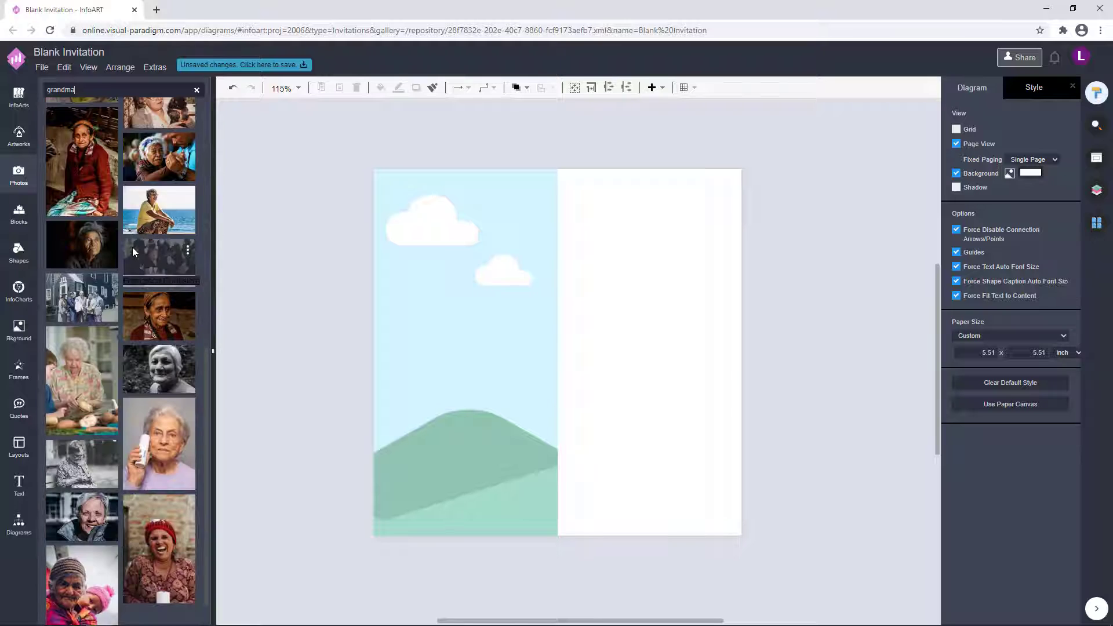
scroll(132, 247, "up", 3)
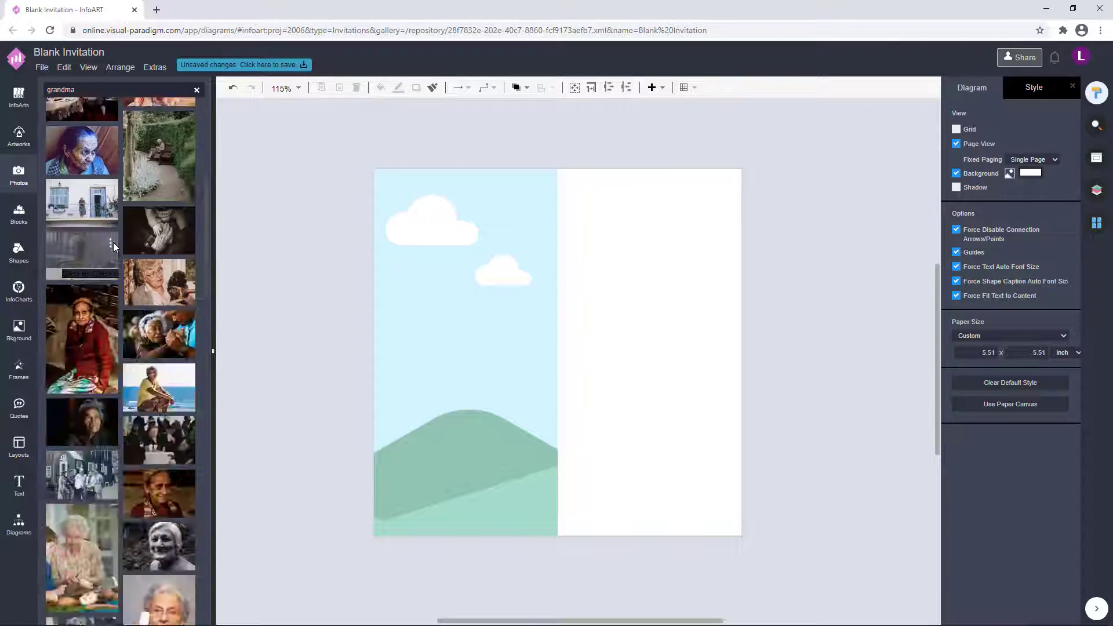
scroll(113, 243, "down", 5)
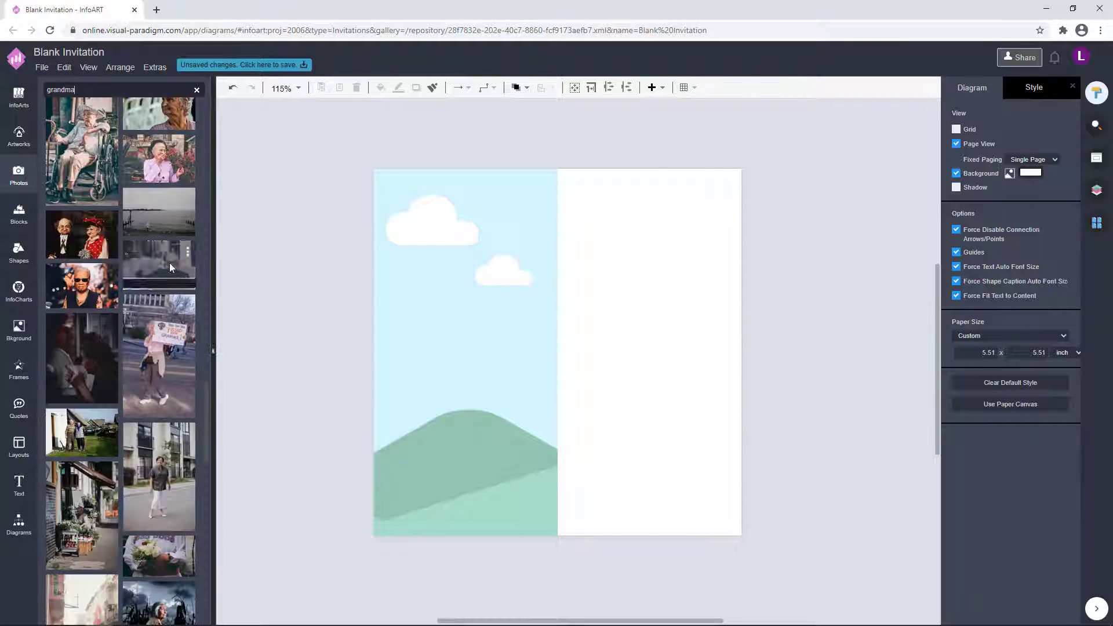
left_click_drag(158, 161, 352, 170)
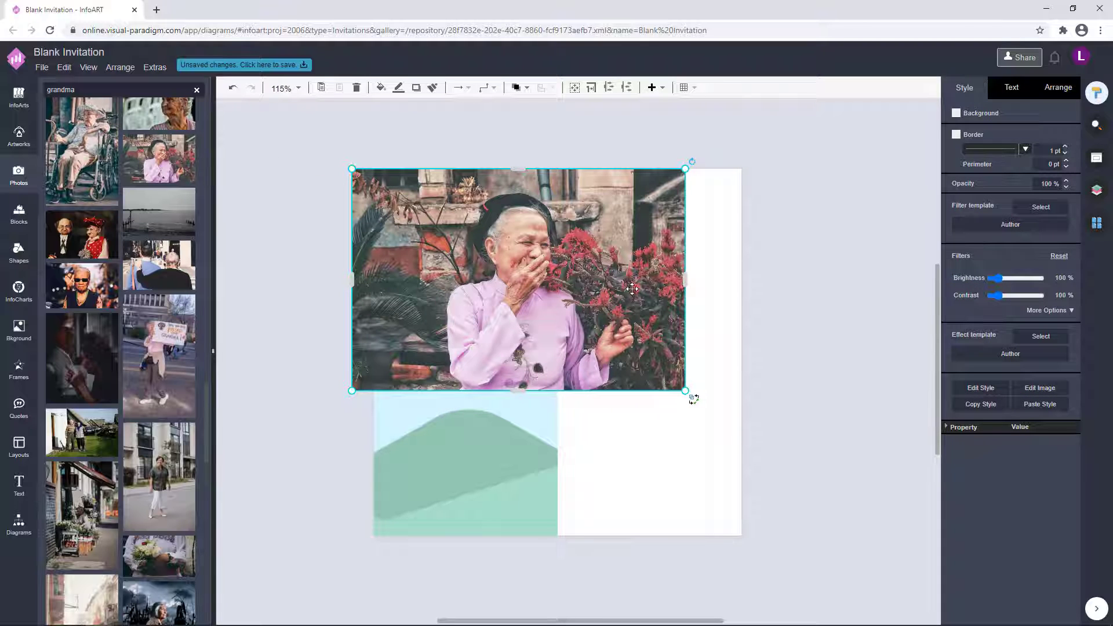
Move the photo up and enlarge it proportionally until it covers the whole frame on the page's left half.
left_click_drag(631, 288, 585, 239)
scroll(147, 423, "down", 5)
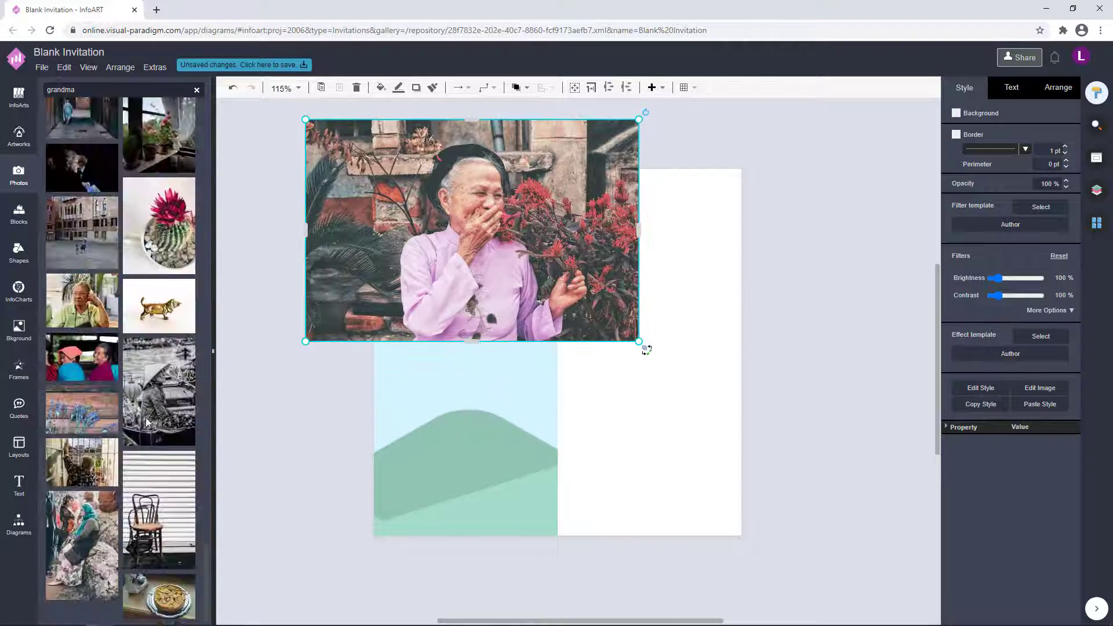
left_click_drag(639, 341, 840, 474)
scroll(799, 441, "down", 2)
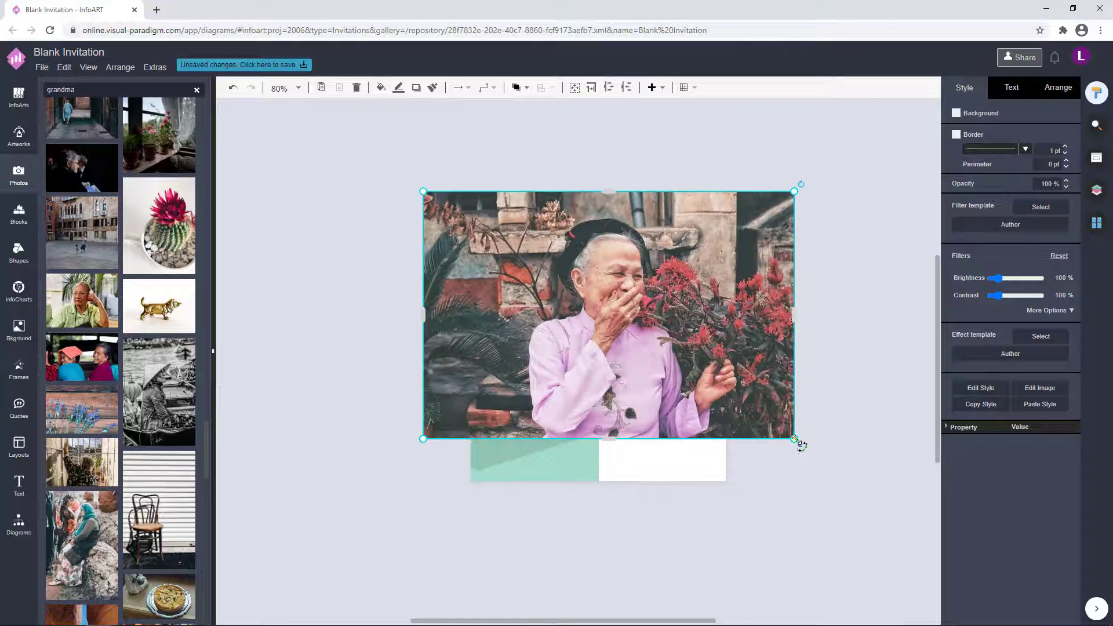
left_click_drag(794, 439, 887, 502)
Send the photo behind the frame, then resize and shift it so the woman sits within the left-half frame.
left_click(517, 91)
left_click(539, 130)
left_click(840, 243)
left_click_drag(887, 192, 832, 230)
left_click_drag(802, 360, 692, 355)
left_click_drag(312, 495, 338, 481)
Fit the photo into the left-half frame, undoing the first attempt and applying the frame operation again.
left_click(692, 358)
right_click(691, 359)
left_click(786, 366)
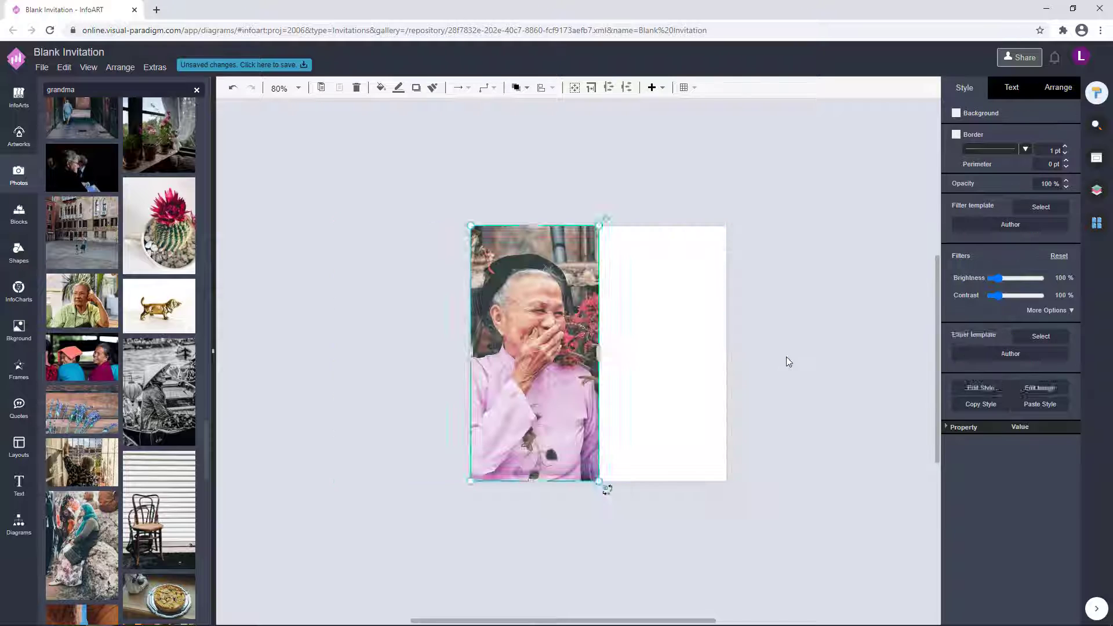
key("ctrl+z")
right_click(525, 368)
left_click(652, 380)
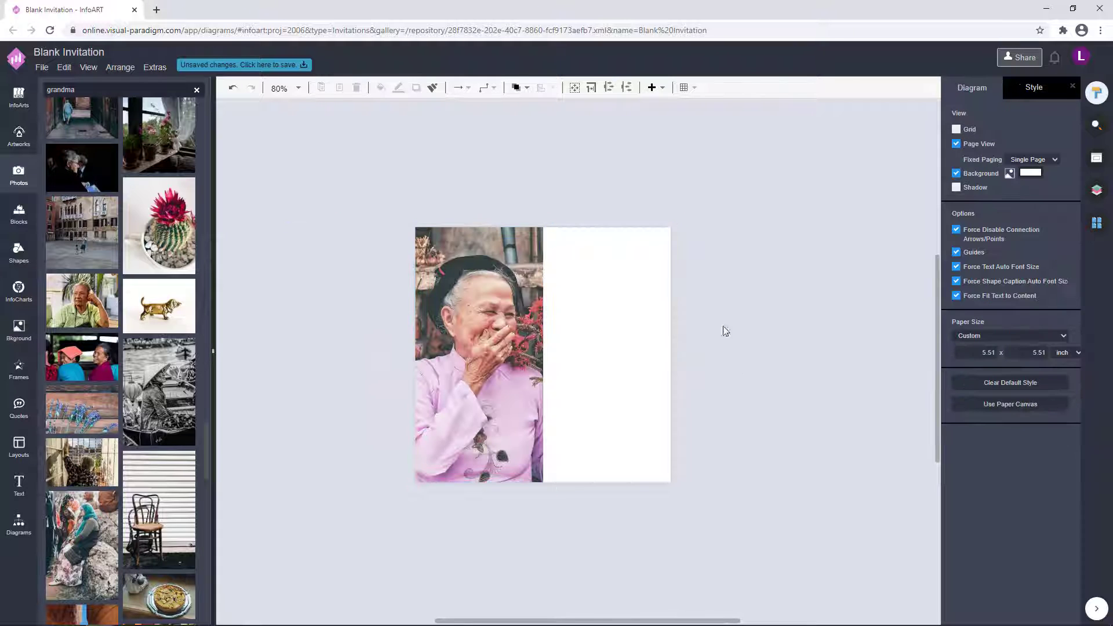
Set the page background color to dark burgundy.
scroll(603, 352, "up", 3)
left_click(1031, 173)
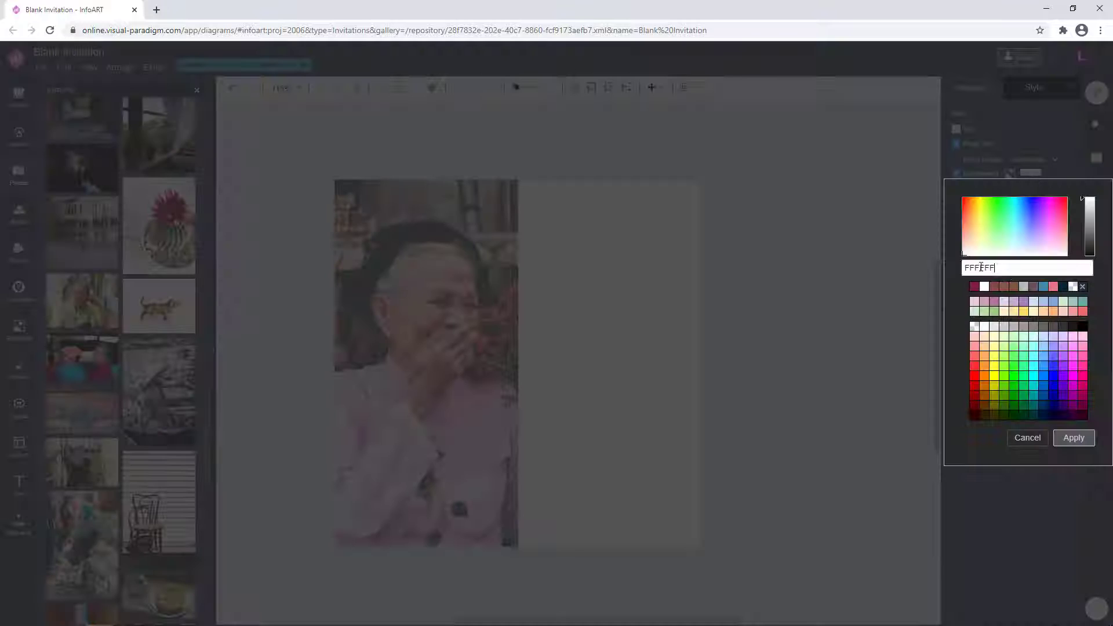
left_click(1073, 437)
Apply a burgundy overlay filter to the framed photo at 34 %.
left_click(498, 360)
left_click(1052, 323)
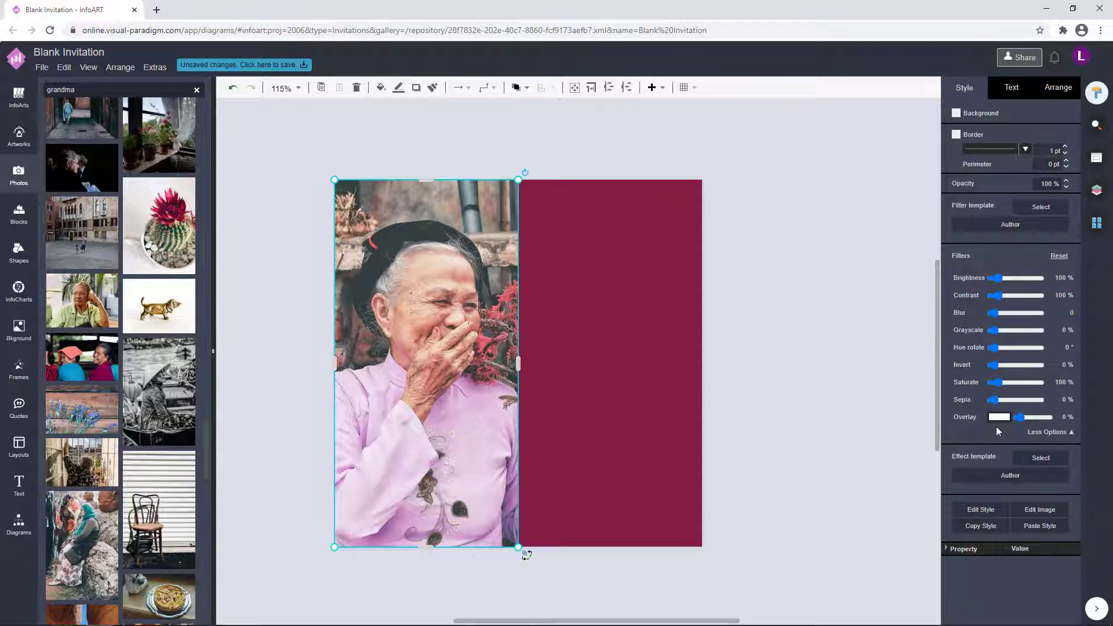
left_click(995, 426)
left_click(976, 445)
left_click(1073, 596)
left_click_drag(1020, 418, 1031, 421)
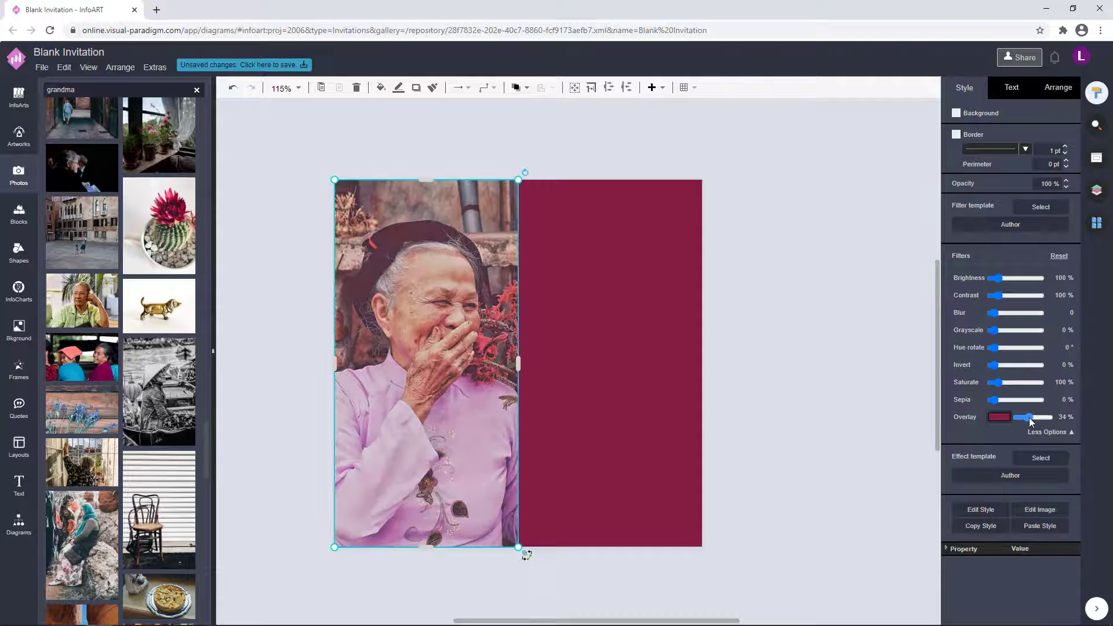
Add a text box on the burgundy half with the celebrant's first name in possessive form, "70th" and "Birthday" on separate lines.
left_click(781, 373)
double_click(462, 142)
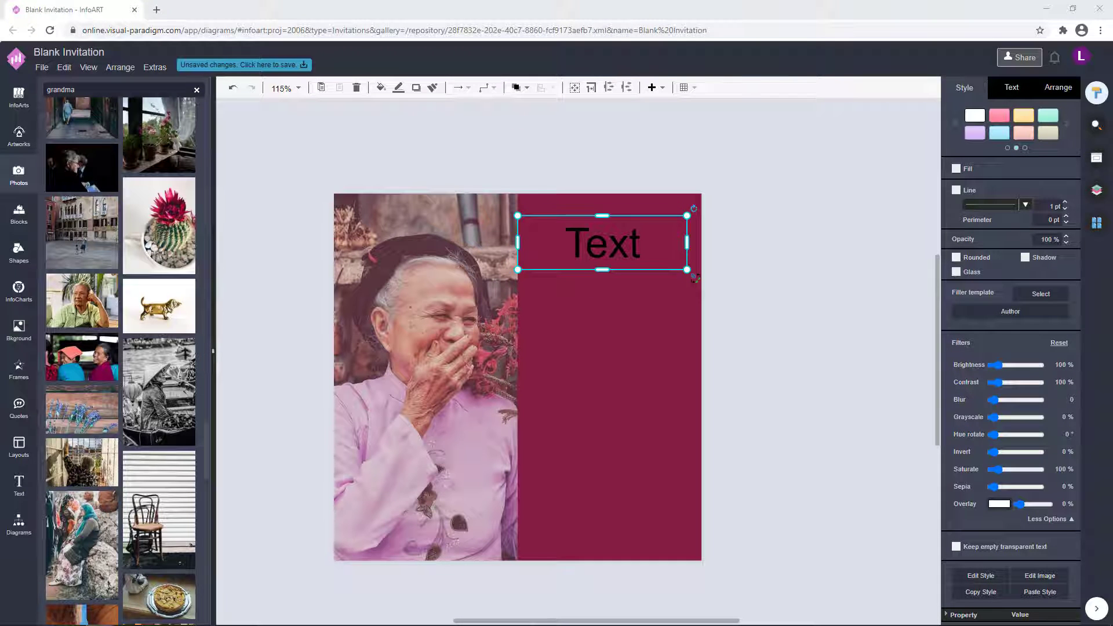
left_click(704, 261)
double_click(606, 244)
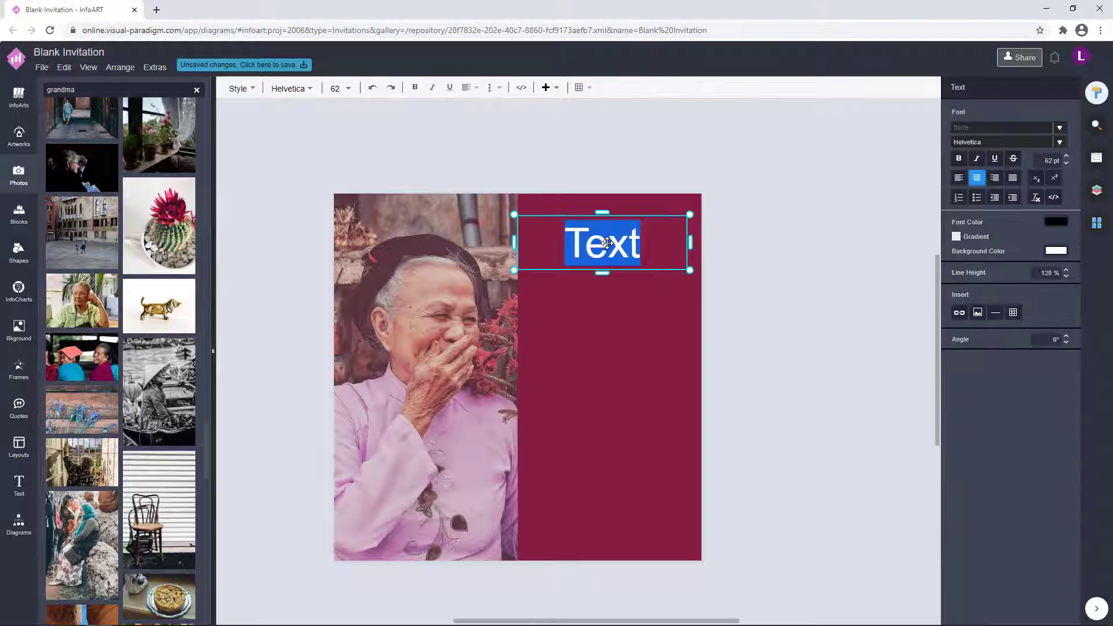
type("MA")
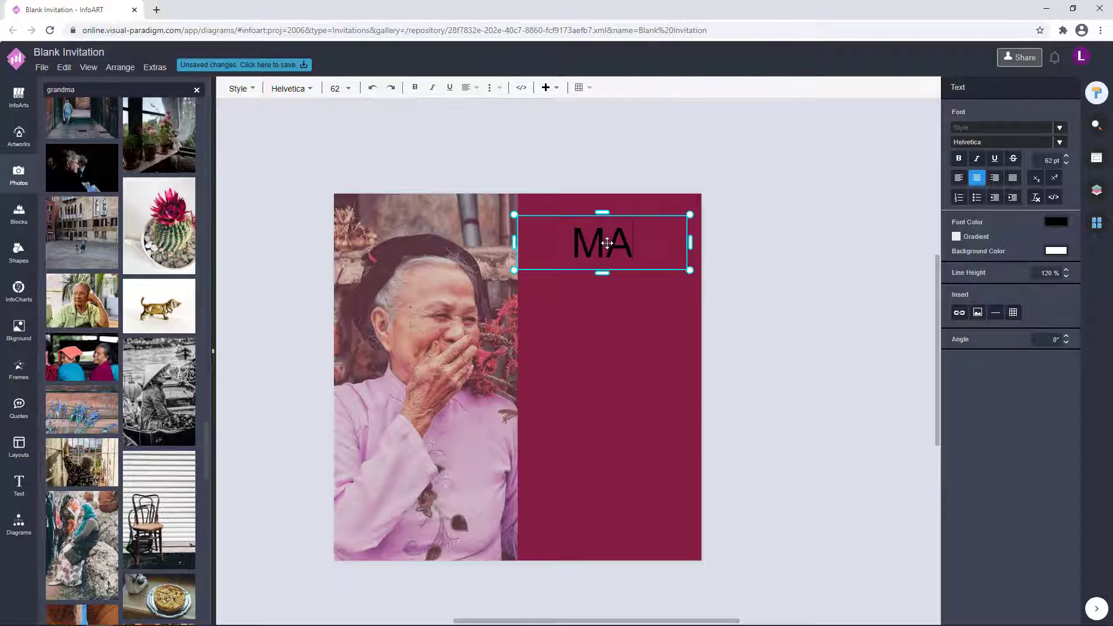
key("BackSpace")
type("arsha's")
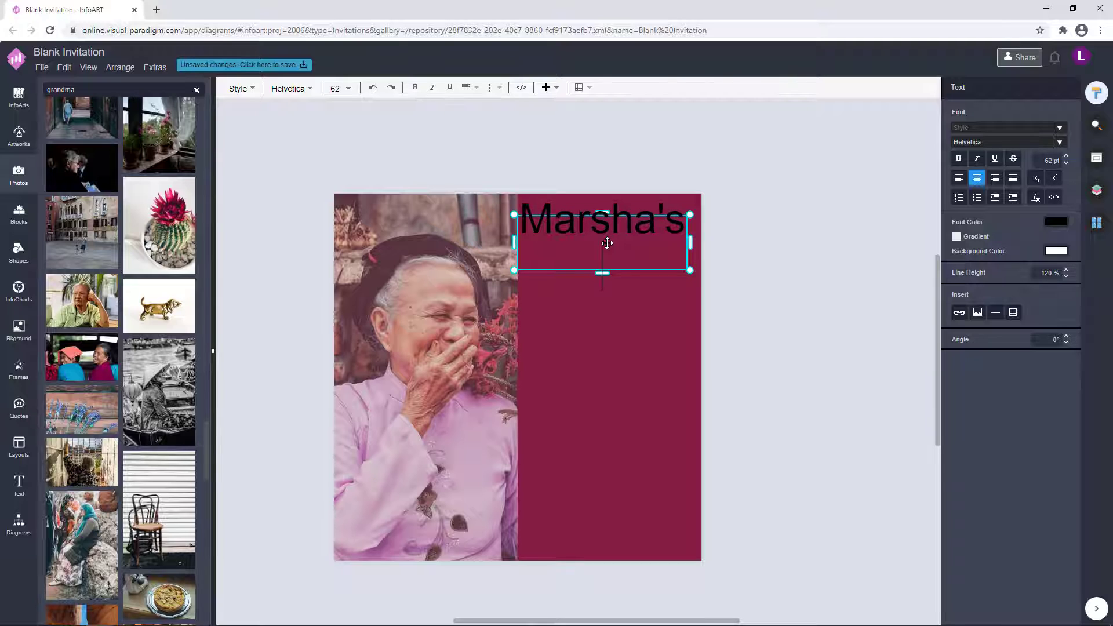
type(" 70th")
key("Return")
type("Bi")
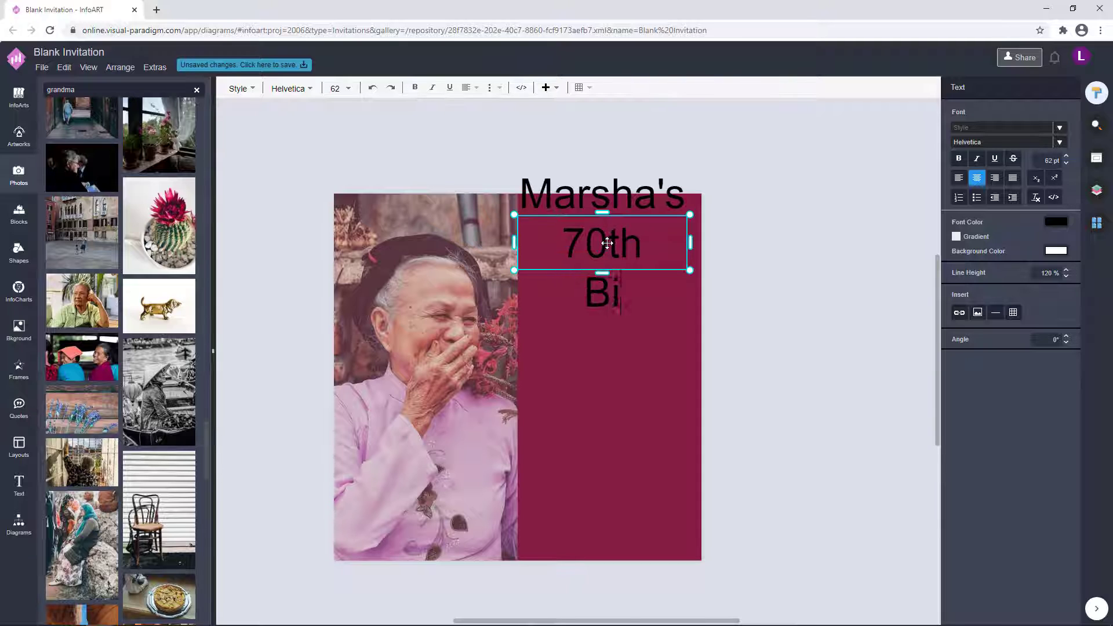
type("rthday")
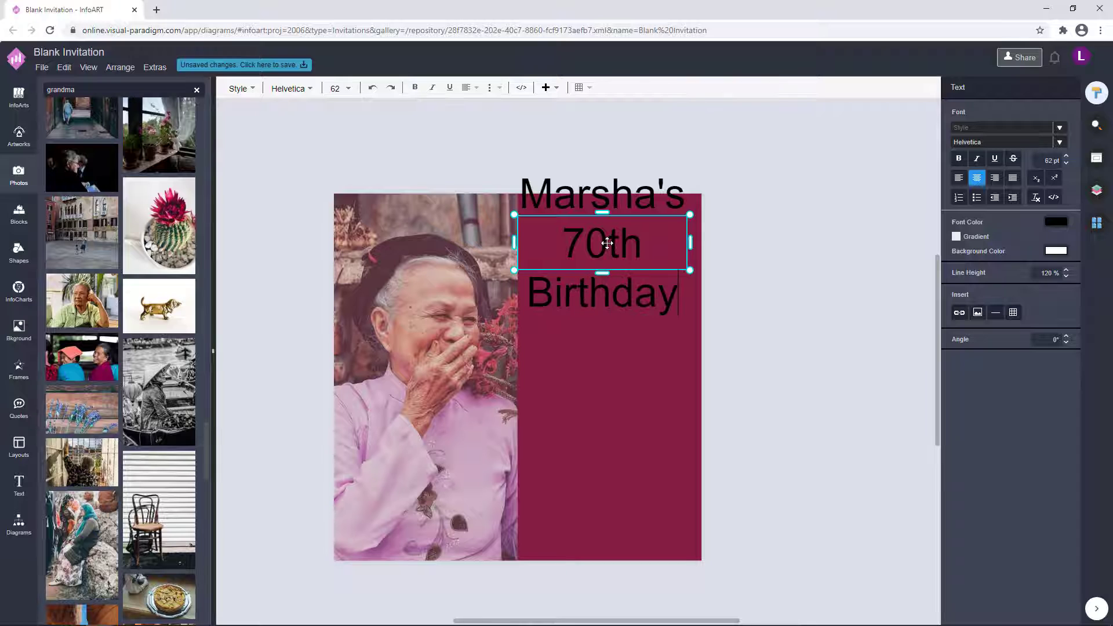
left_click(778, 274)
Right-align the birthday title and resize its text box to fit inside the upper burgundy area.
left_click(602, 243)
left_click_drag(516, 323, 573, 278)
left_click_drag(571, 324, 541, 355)
Set the whole birthday title's font to Abril Fatface.
key("F2")
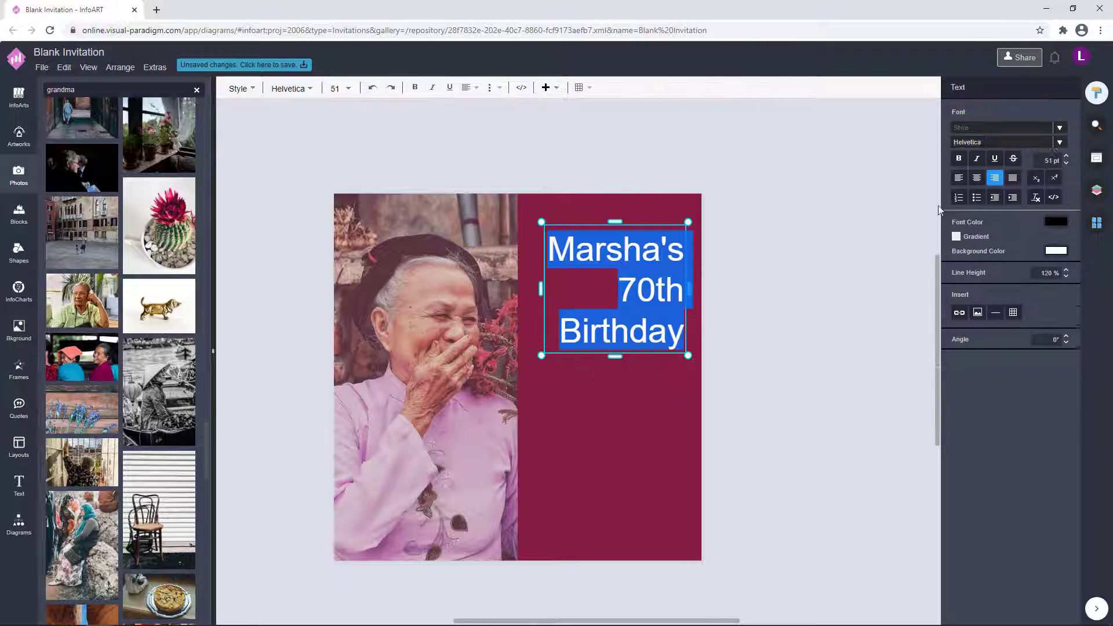
left_click(1059, 143)
left_click(953, 248)
left_click(762, 257)
left_click(653, 292)
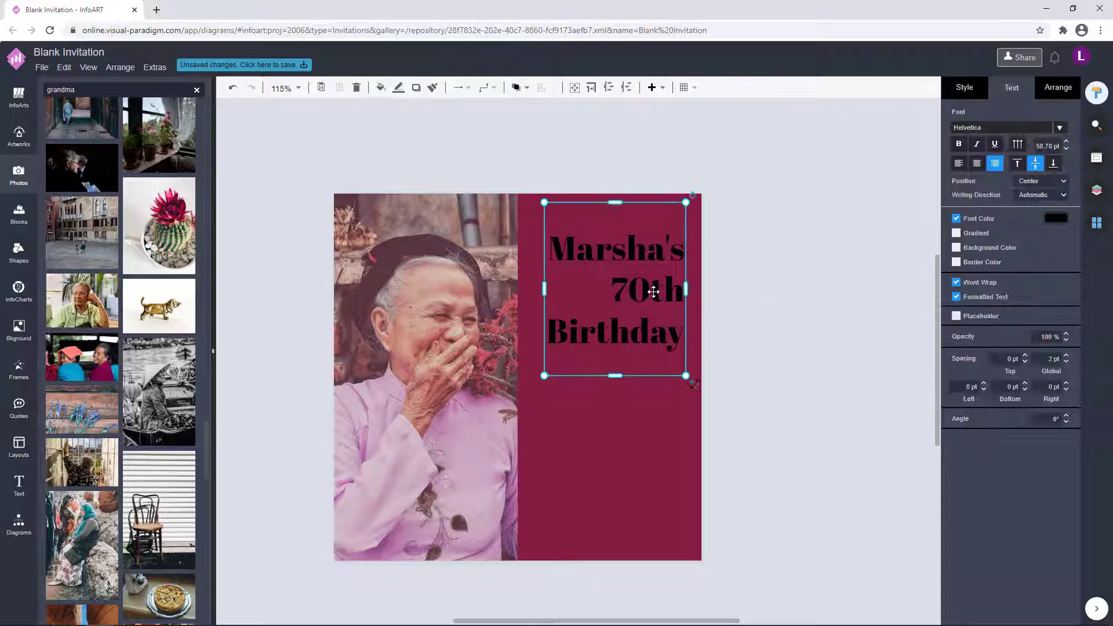
Change the birthday title's font to Arbutus Slab.
left_click(688, 275)
double_click(687, 275)
left_click(1060, 142)
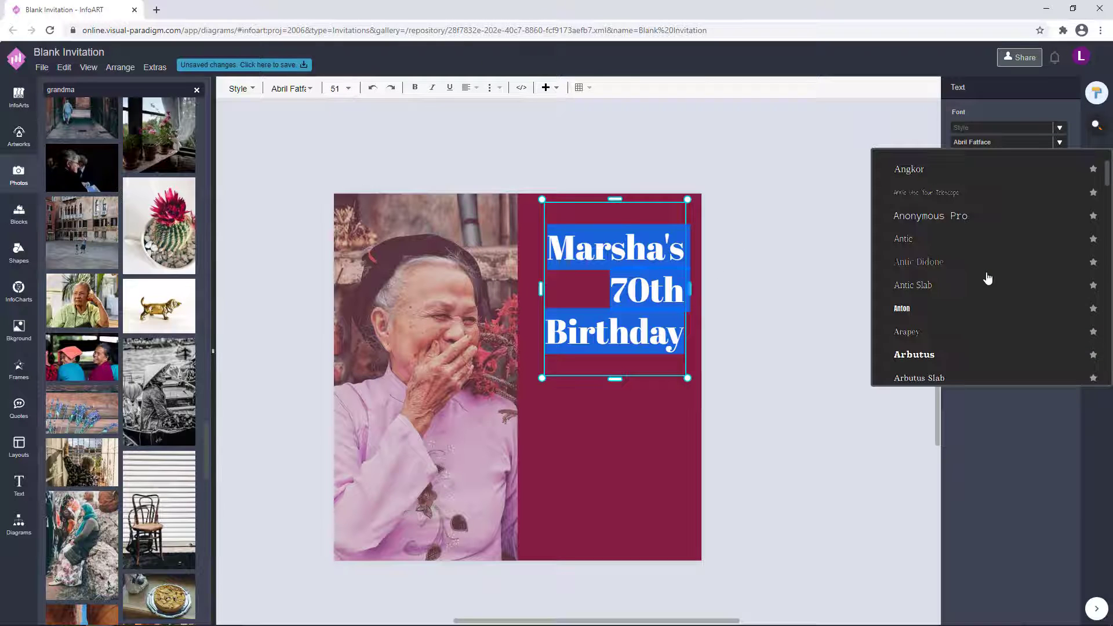
left_click(985, 276)
Set the birthday title's font to Antic Didone.
left_click(1060, 142)
scroll(951, 258, "down", 5)
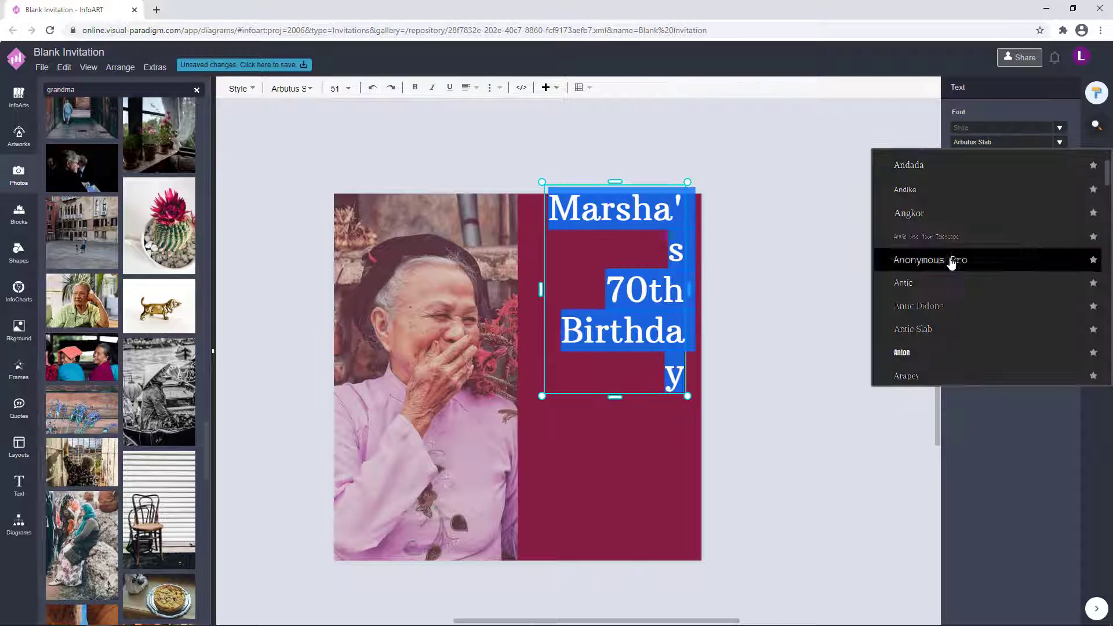
left_click(960, 311)
left_click(670, 296)
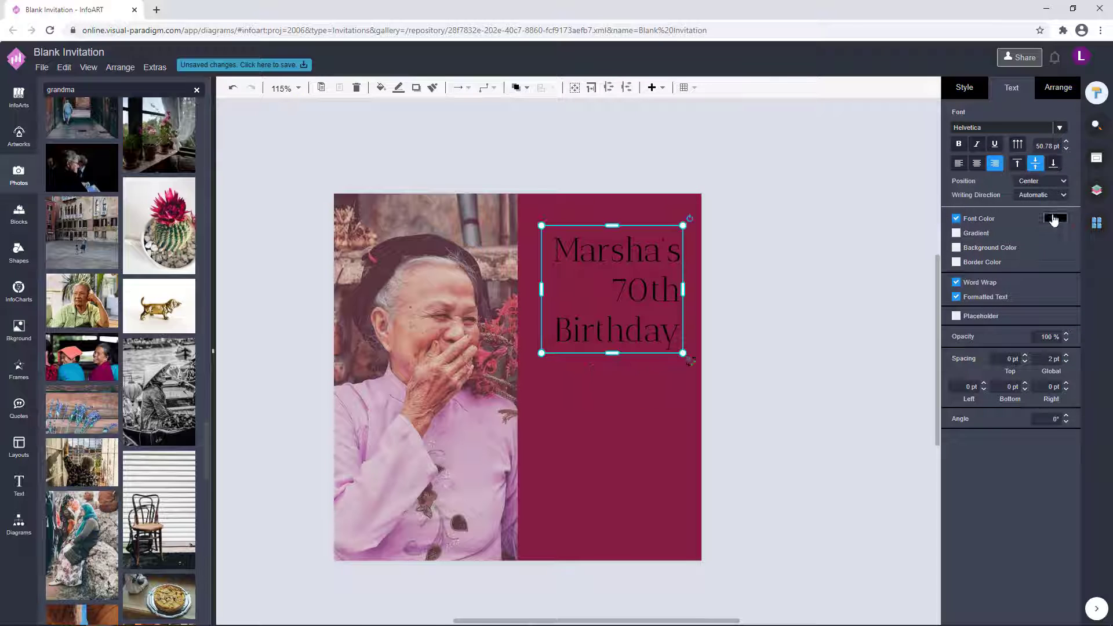
Set the birthday title's font color to white.
left_click(1055, 218)
left_click(984, 337)
left_click(1073, 483)
left_click(800, 325)
Change the birthday title's font color to a light peach.
left_click(546, 260)
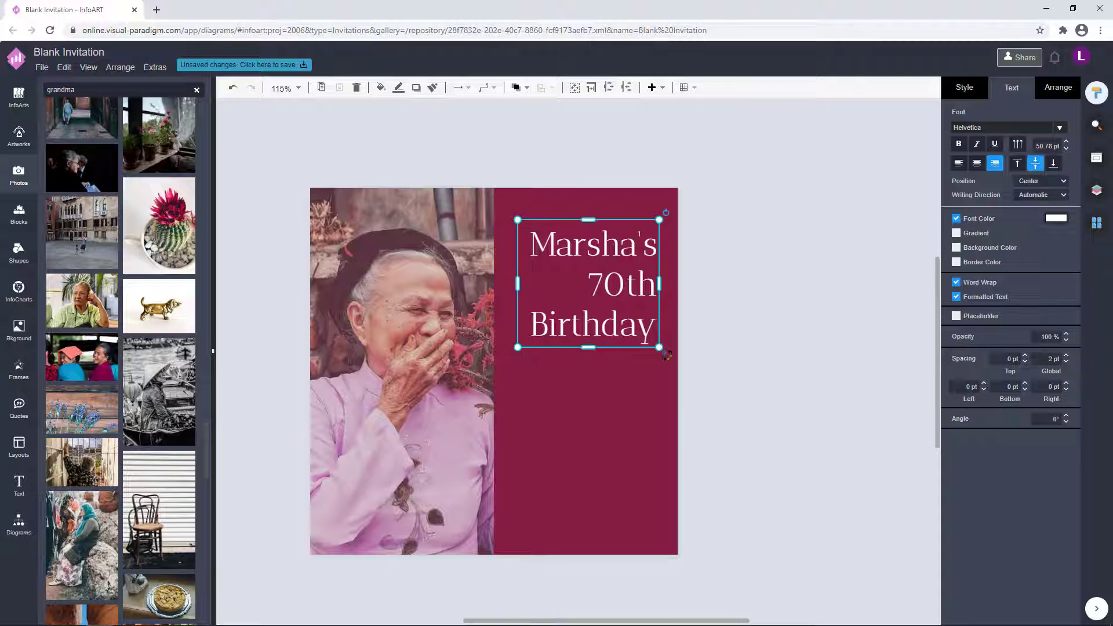
left_click(1051, 220)
left_click_drag(1001, 314, 944, 315)
key("ctrl+v")
left_click(1071, 484)
left_click(802, 342)
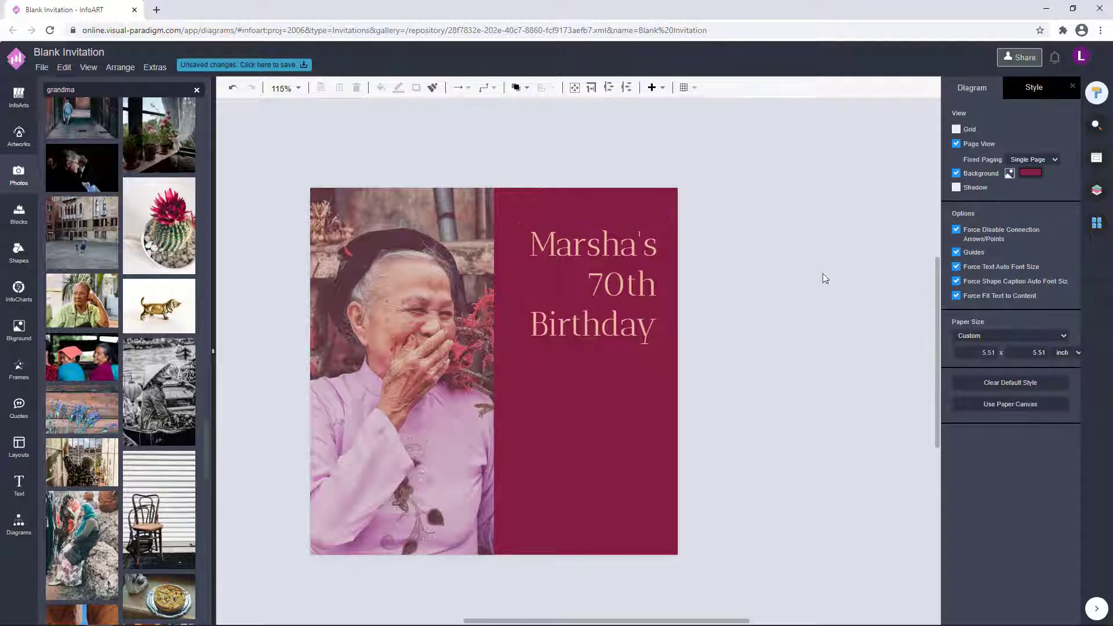
Try a heavier serif font on the whole birthday title.
left_click(642, 280)
double_click(642, 280)
left_click(1060, 142)
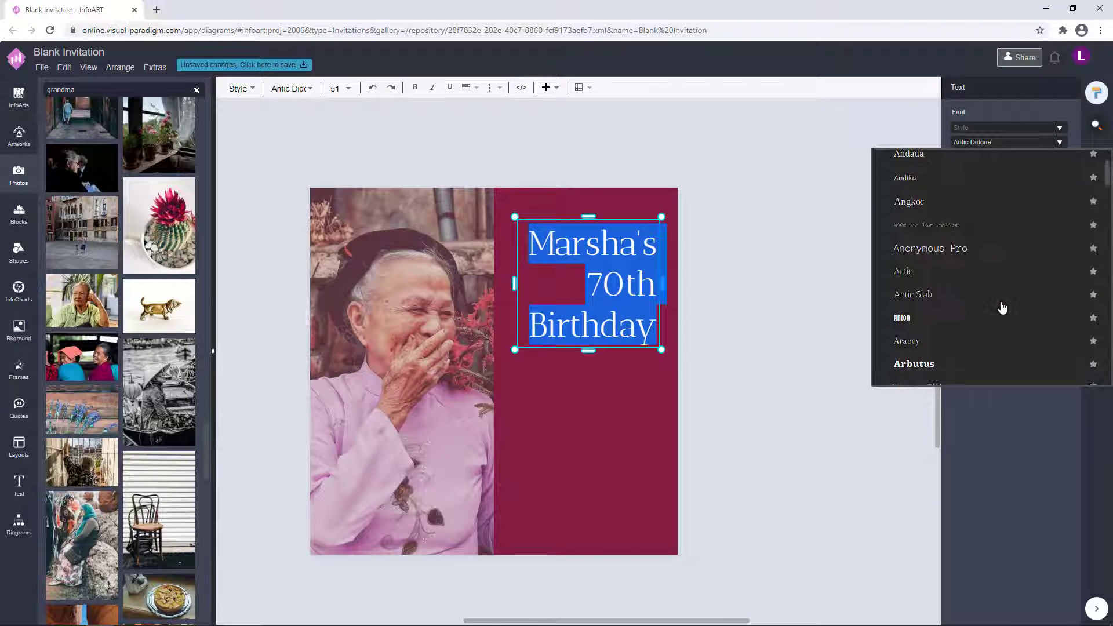
scroll(1001, 307, "down", 5)
left_click(992, 296)
left_click(786, 273)
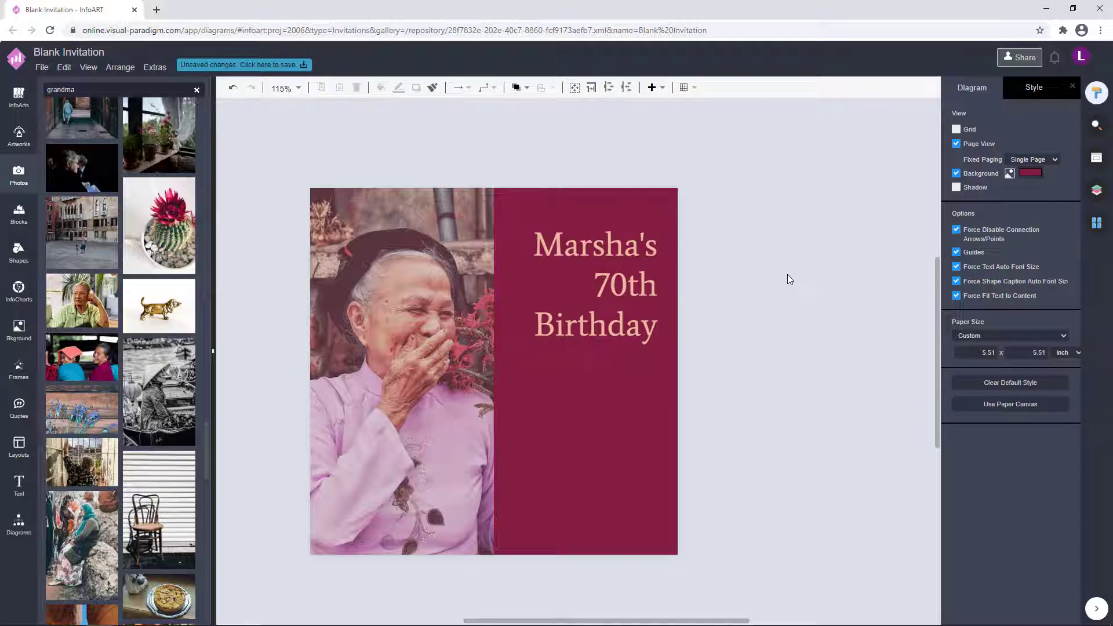
Undo the birthday title's last font change.
double_click(788, 276)
left_click(750, 295)
left_click(809, 284)
key("Delete")
left_click(791, 213)
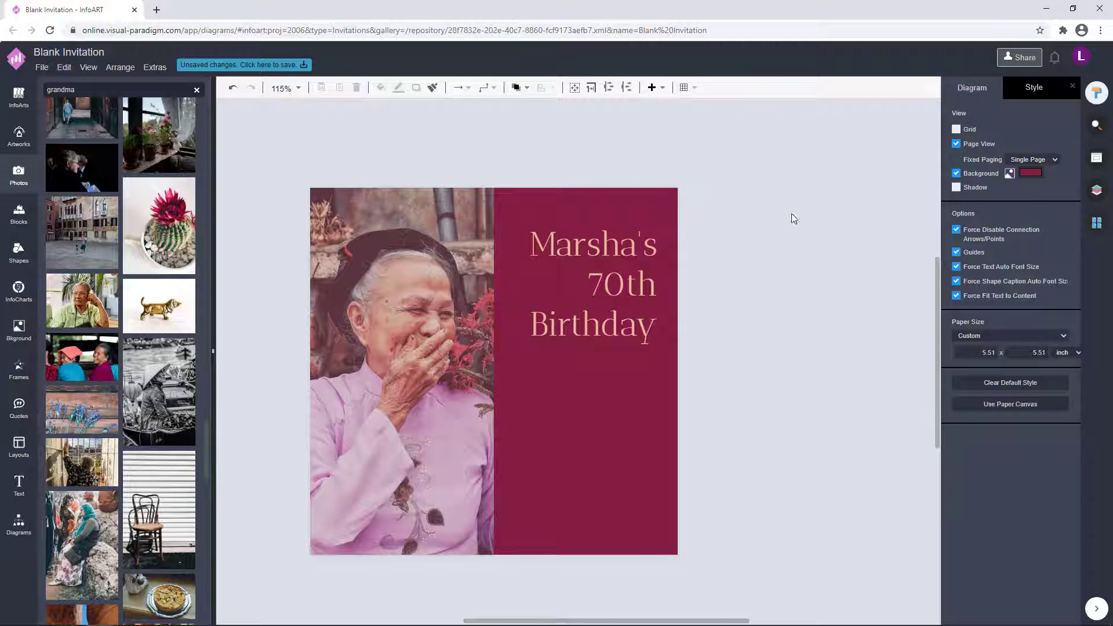
key("ctrl+z")
Move the birthday title lower on the burgundy half and shrink its text to about 46.72 pt.
left_click(782, 285)
left_click_drag(618, 300, 620, 330)
left_click_drag(753, 303, 772, 297)
left_click(626, 333)
left_click(760, 295)
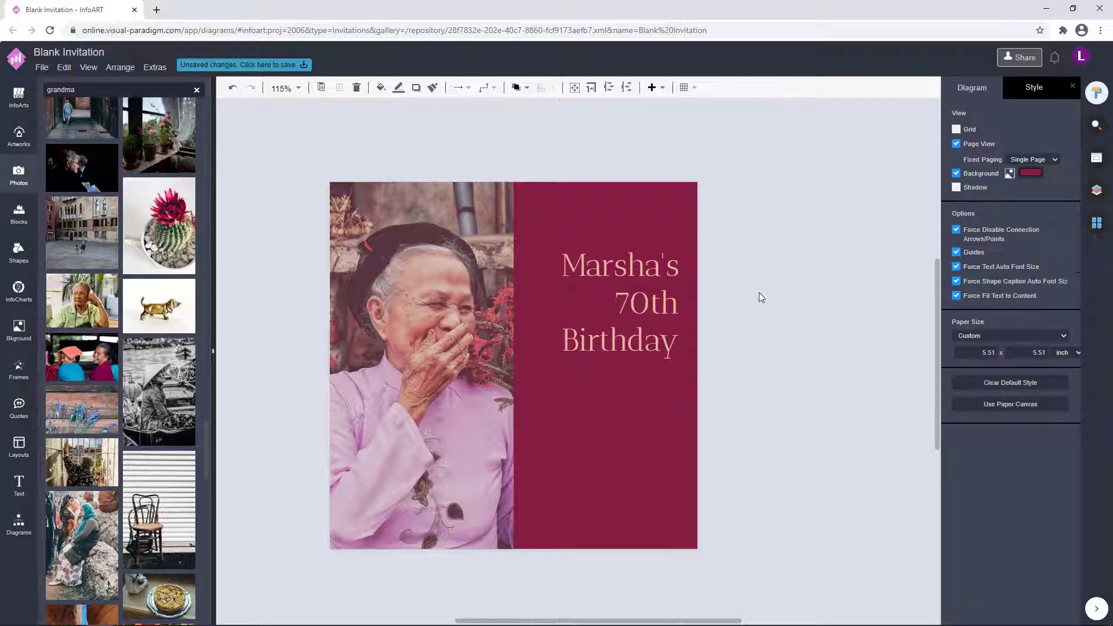
left_click(653, 340)
left_click(788, 307)
Set the birthday title's font color to light pink ECC8EB.
left_click(602, 328)
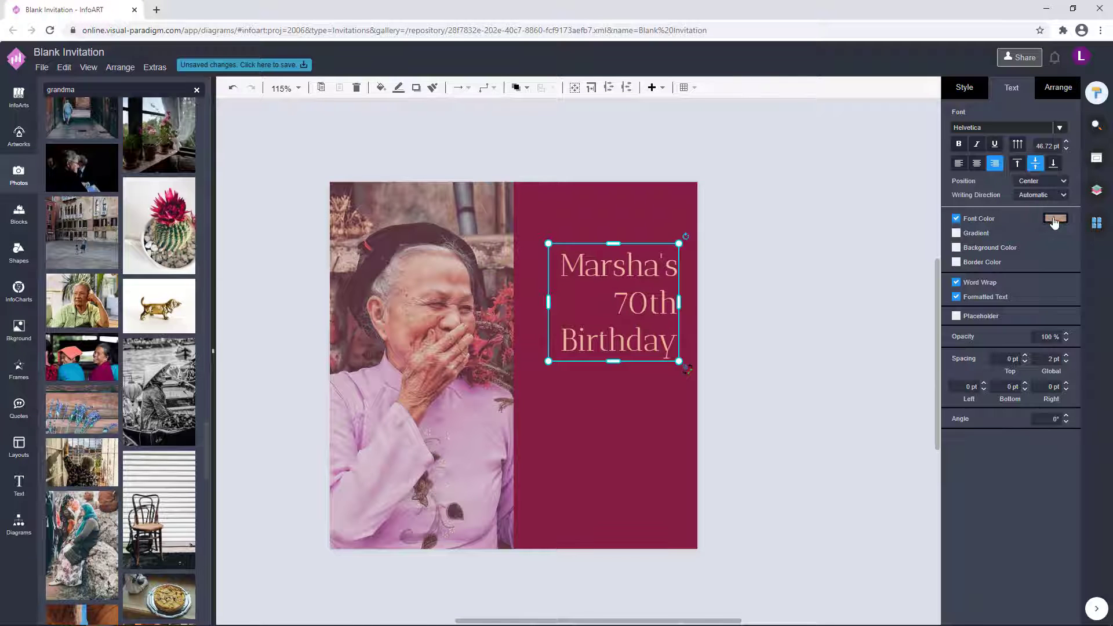
left_click(1056, 218)
left_click(1082, 247)
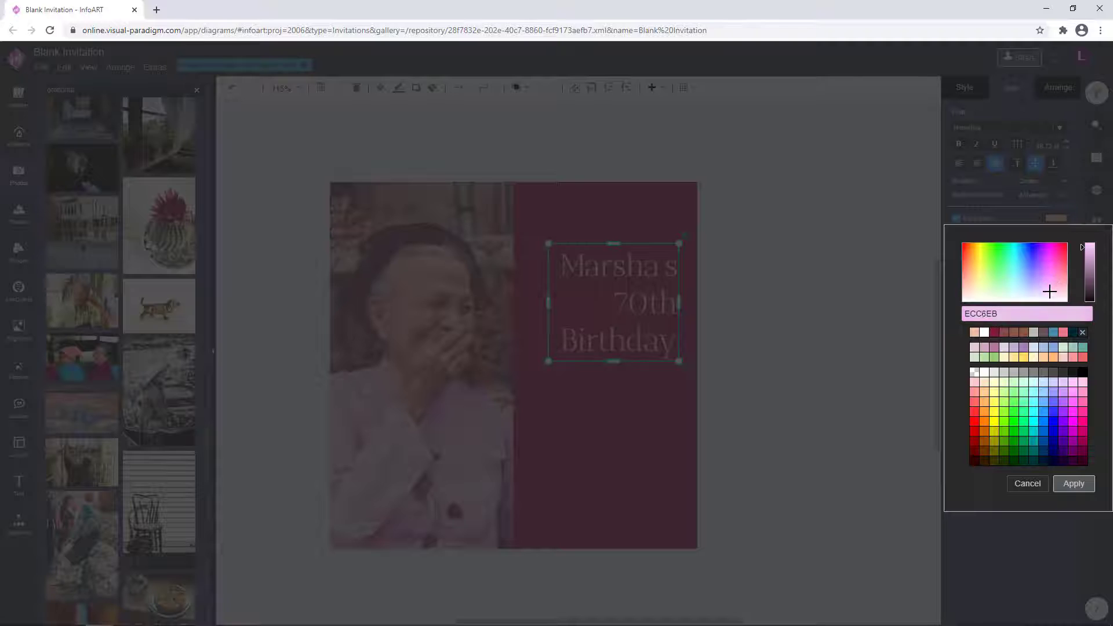
left_click(1074, 483)
left_click(793, 277)
left_click(649, 313)
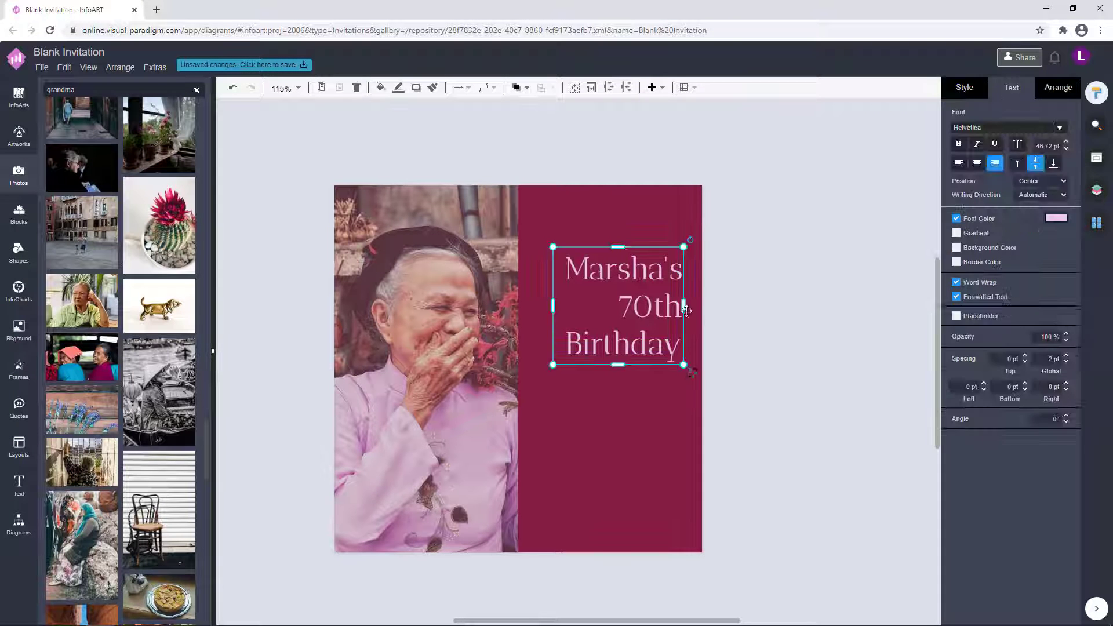
Change the page background color to purple-magenta 851F63.
left_click(837, 324)
left_click(1031, 173)
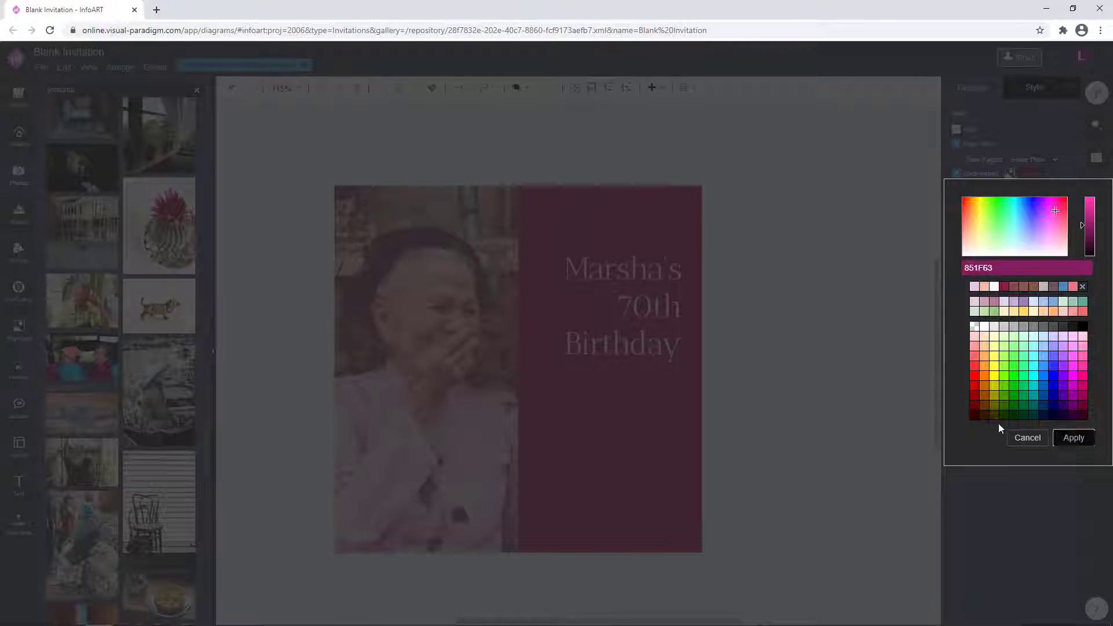
left_click(1073, 437)
Fine-tune the page background's purple-magenta shade.
left_click(1031, 172)
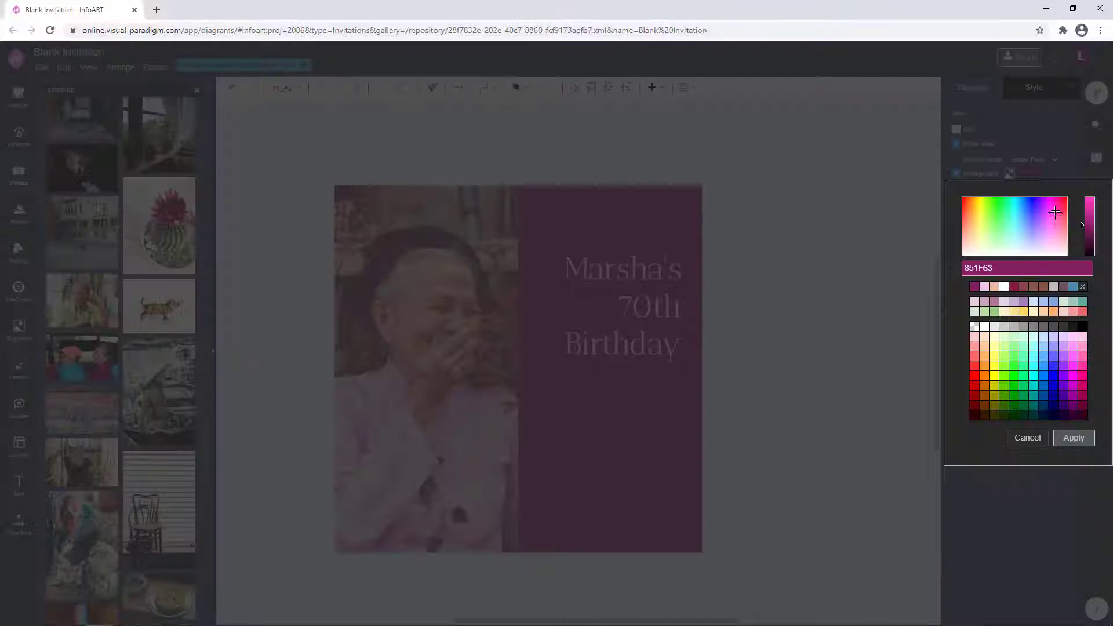
left_click_drag(1062, 210, 1058, 211)
left_click(1074, 437)
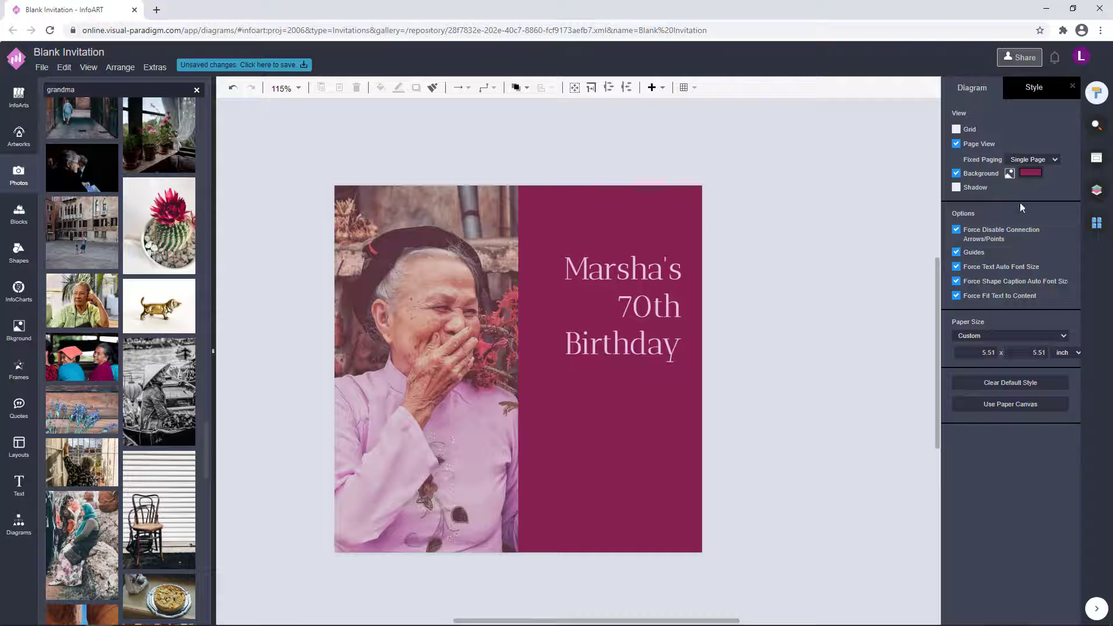
Set the birthday title's font color to pale pink ECE3EC.
left_click(676, 300)
left_click(1055, 218)
left_click(1073, 481)
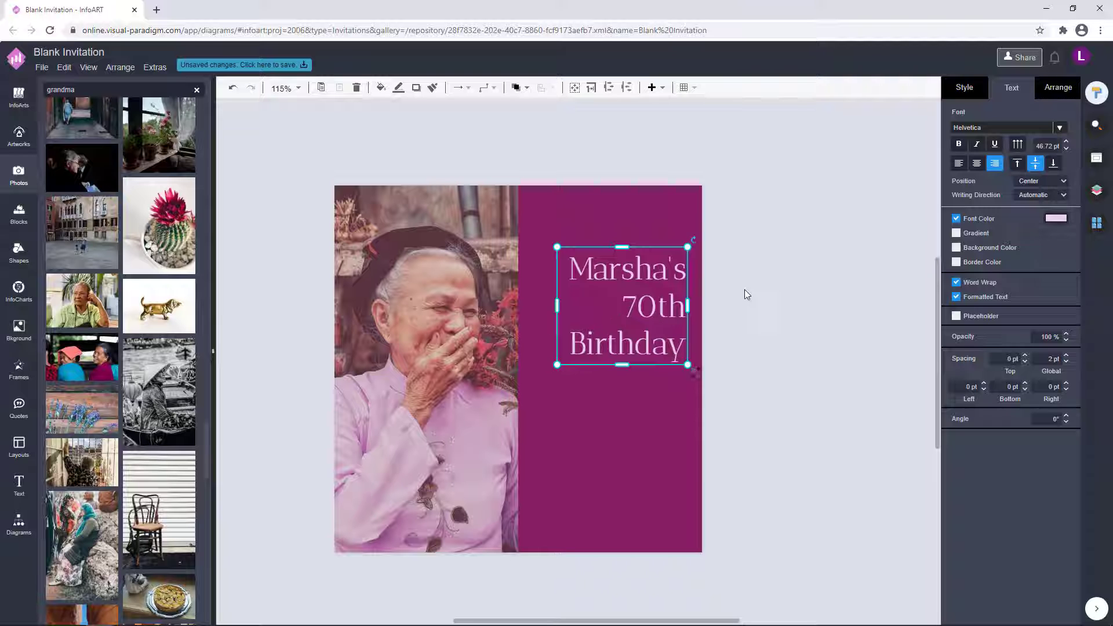
left_click(744, 293)
left_click(675, 301)
left_click(1055, 217)
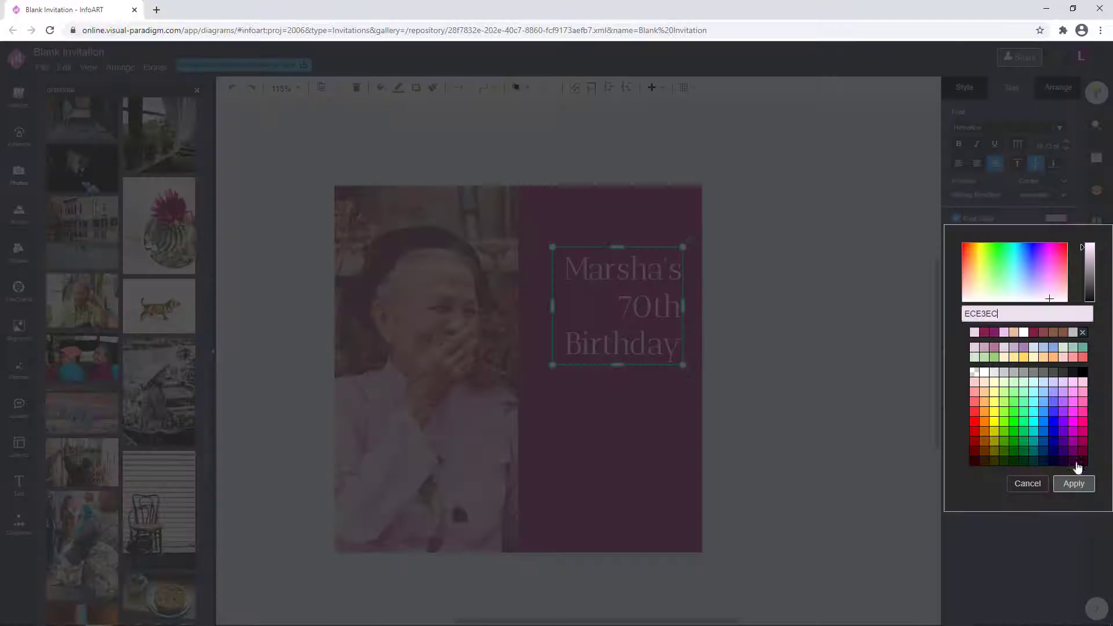
left_click(1073, 481)
double_click(781, 331)
left_click(819, 270)
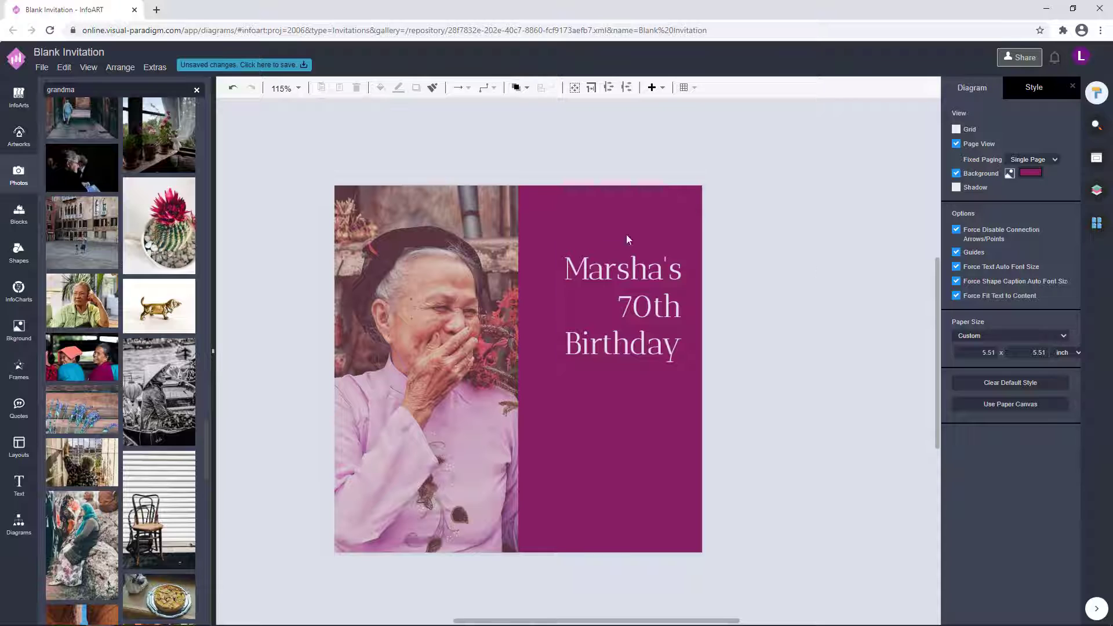
Duplicate the birthday title as a small "YOU ARE INVITED" line and place it above the title.
left_click_drag(643, 278, 709, 219)
left_click_drag(682, 307, 682, 215)
double_click(714, 202)
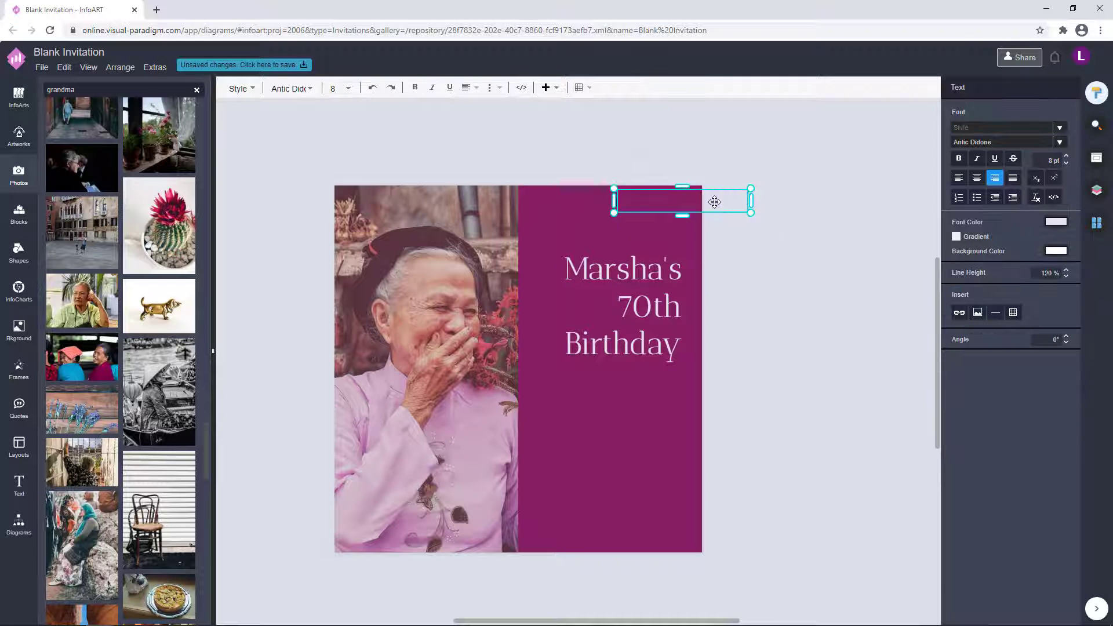
left_click(714, 201)
left_click_drag(714, 202, 661, 236)
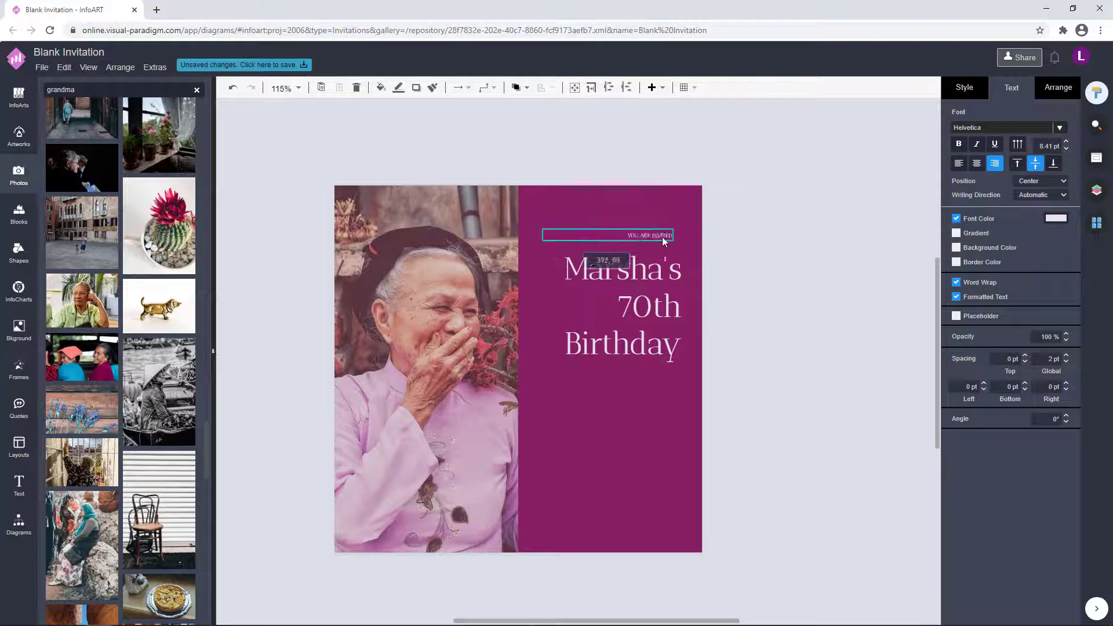
left_click(764, 215)
Set the "YOU ARE INVITED" line to the Bellefair font at 12 pt.
double_click(655, 232)
left_click(1060, 142)
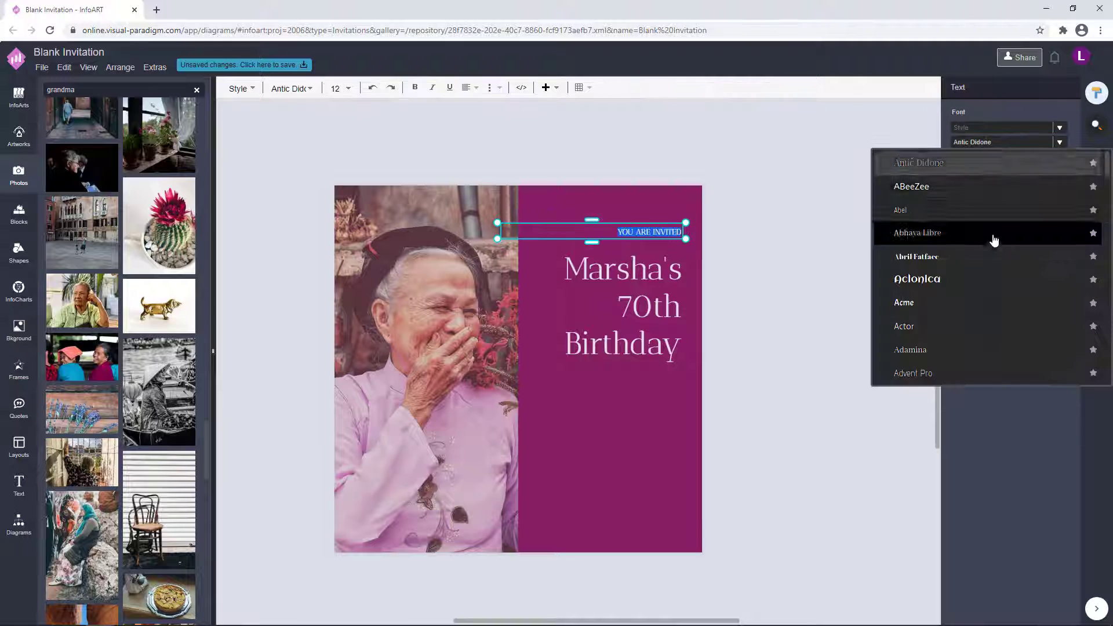
scroll(992, 240, "down", 20)
left_click(812, 218)
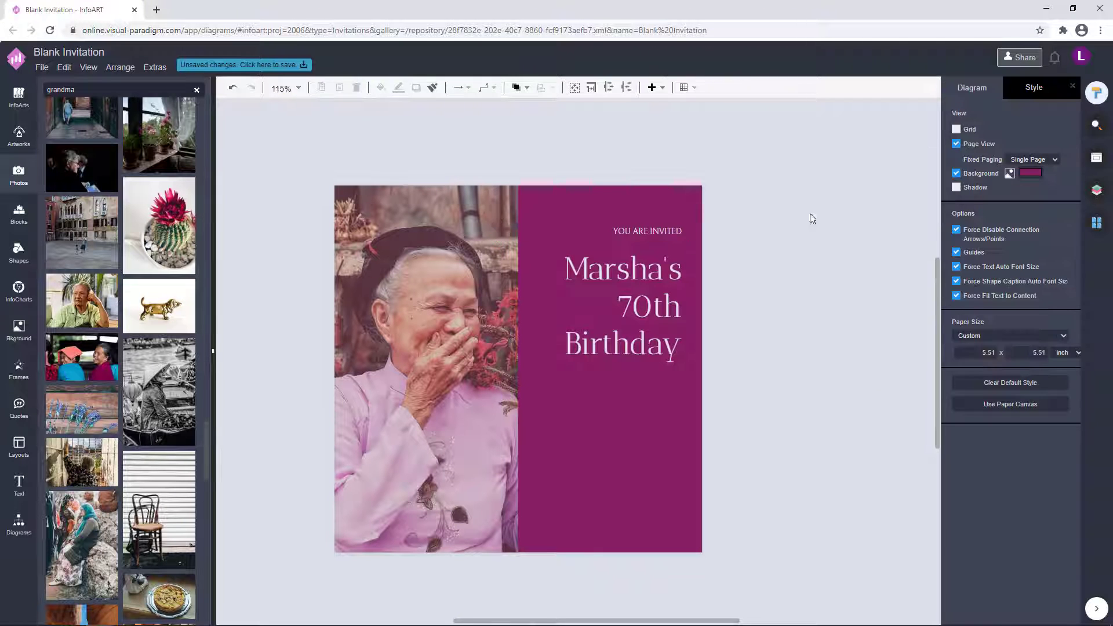
Nudge the "YOU ARE INVITED" line slightly upward and narrow its text box.
left_click(680, 230)
left_click(778, 211)
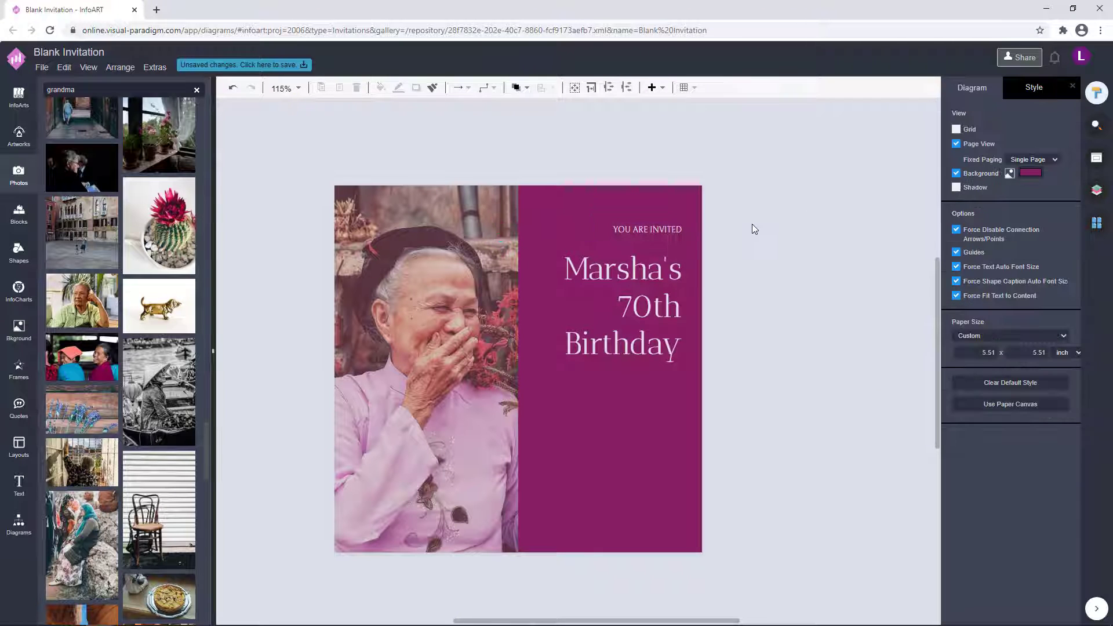
left_click(664, 235)
scroll(573, 230, "up", 4)
left_click_drag(424, 232, 589, 255)
left_click(842, 250)
Try a larger text size for the "YOU ARE INVITED" line.
scroll(791, 294, "down", 3)
double_click(636, 243)
left_click(840, 247)
scroll(839, 246, "down", 2)
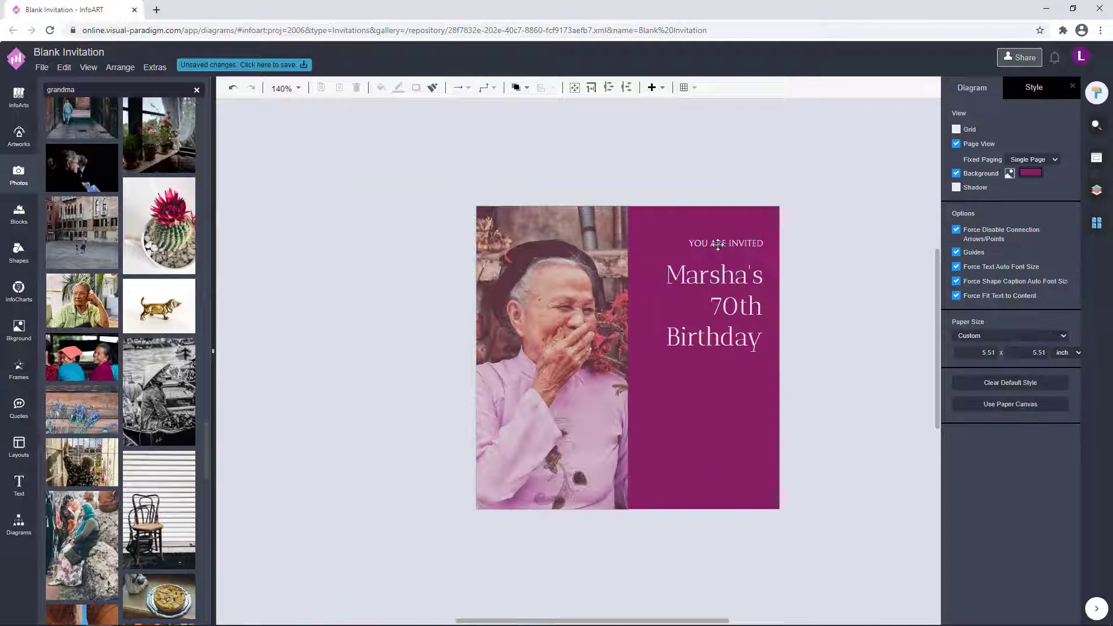
Place a copy of the "YOU ARE INVITED" line below the birthday title, lined up with its right edge.
left_click(719, 243)
left_click_drag(777, 251, 748, 412)
left_click(864, 249)
left_click(754, 244)
left_click(846, 248)
left_click(847, 321)
left_click(830, 371)
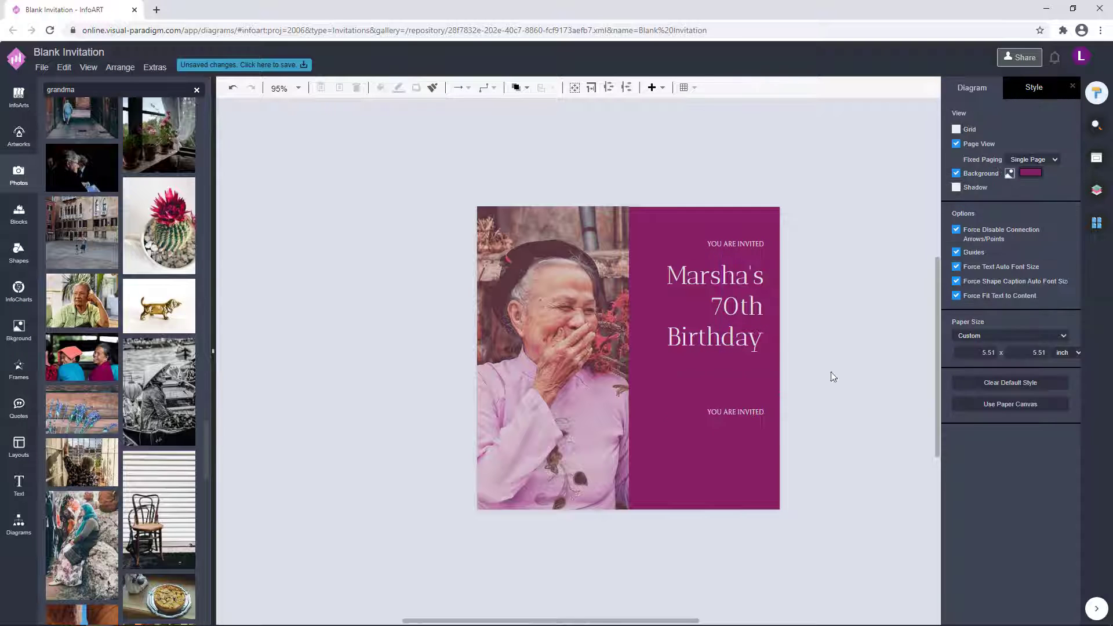
Move the upper "YOU ARE INVITED" line and the birthday title slightly lower together.
left_click_drag(831, 377, 590, 192)
left_click_drag(746, 293, 746, 302)
left_click(834, 306)
Add a flourish from Decorative Elements above the text and shift the upper invitation line and title down to make room.
left_click(20, 138)
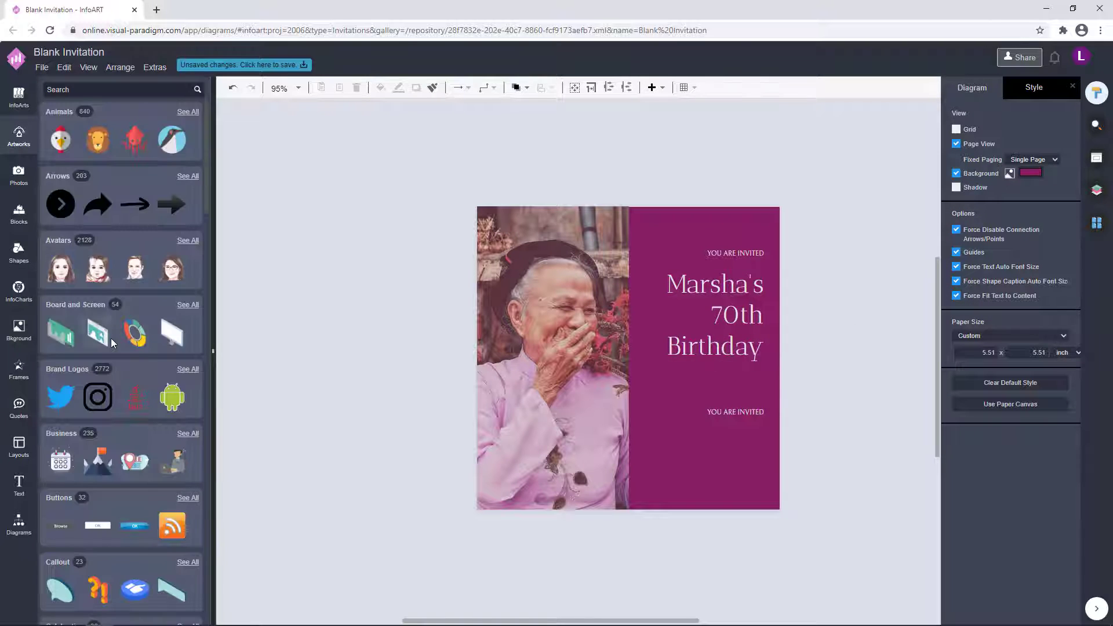
scroll(104, 345, "down", 9)
left_click_drag(104, 350, 710, 227)
left_click(754, 253)
left_click(743, 295, "shift")
left_click_drag(743, 295, 743, 318)
Slightly enlarge the flourish above the text and recolor it pale pink ECE3EC.
left_click(699, 229)
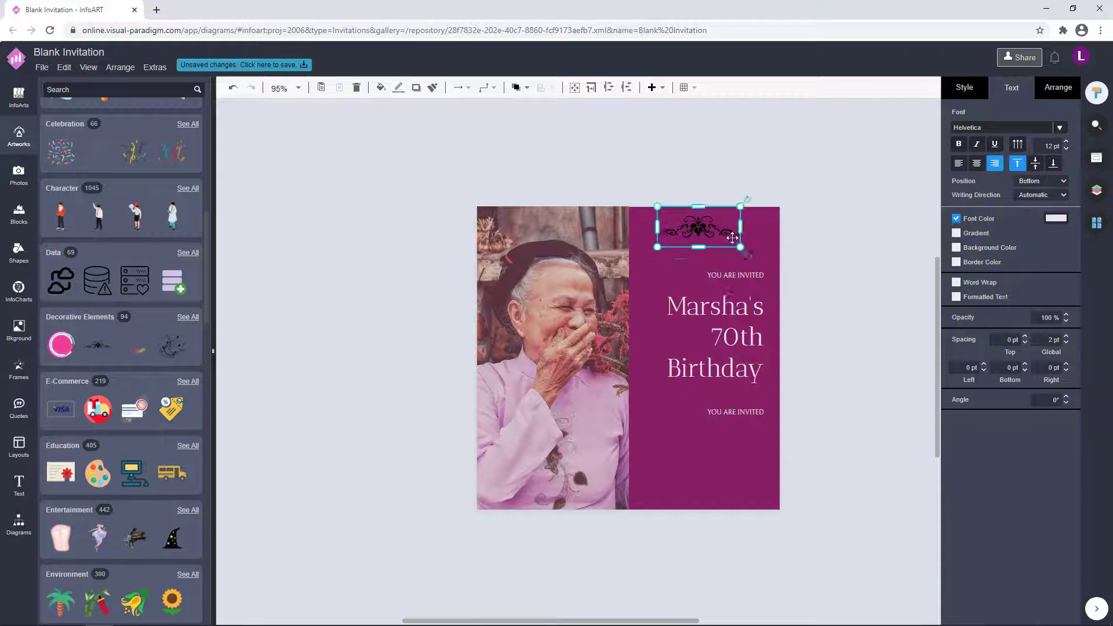
left_click_drag(740, 247, 748, 251)
left_click_drag(712, 231, 712, 234)
left_click(964, 89)
left_click(962, 134)
left_click(977, 248)
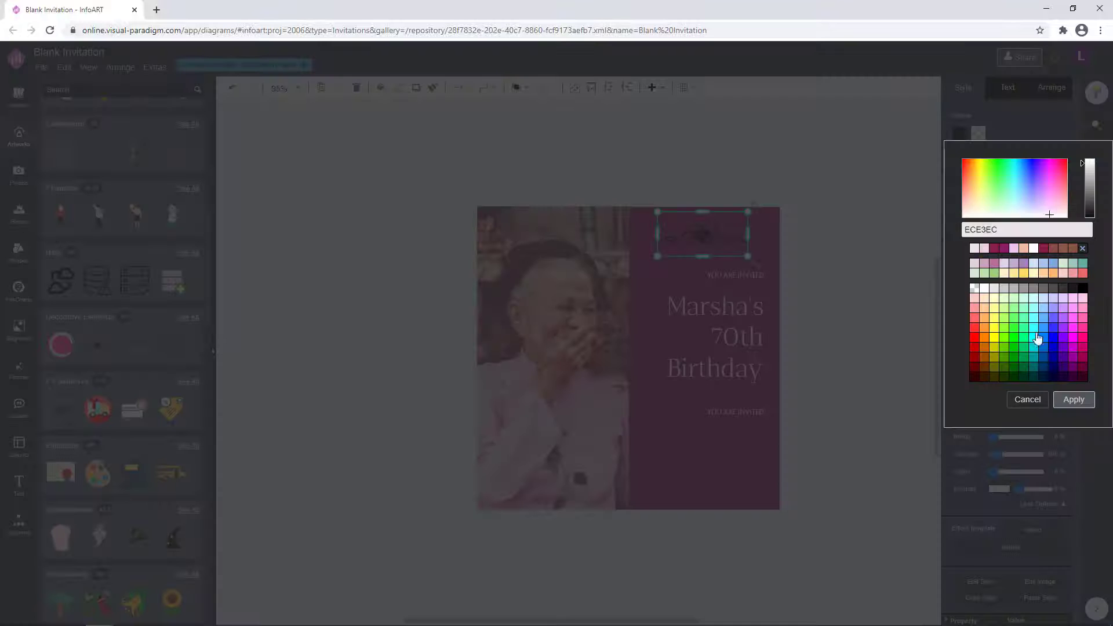
left_click(1072, 398)
left_click(795, 236)
left_click(715, 227)
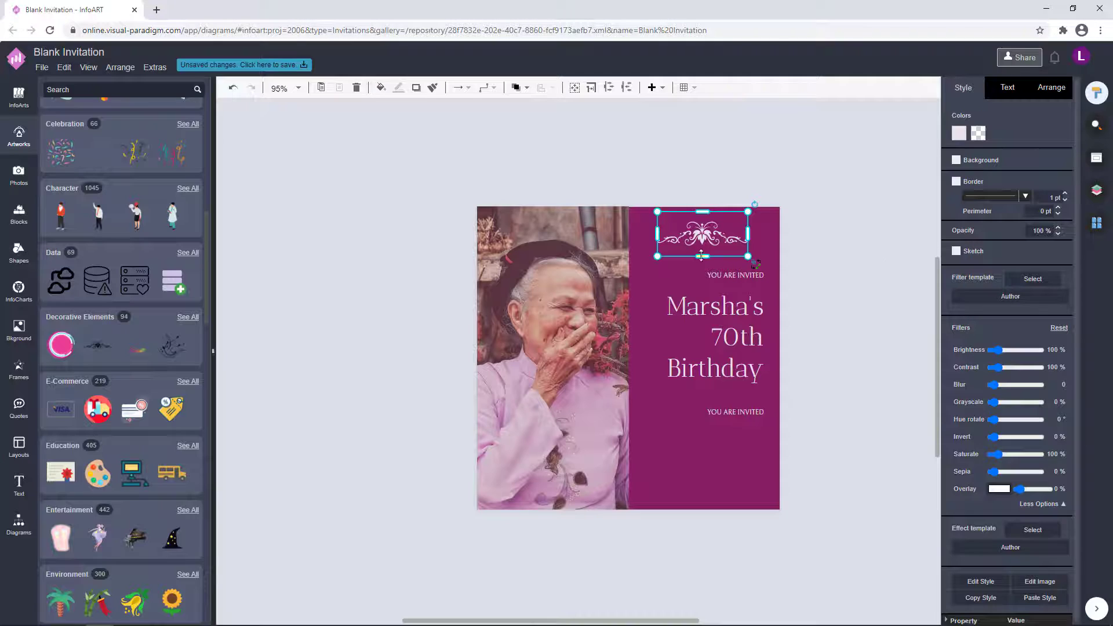
Copy the flourish to the lower end of the purple half, rotated 180° and lined up with the upper one.
left_click_drag(707, 228, 715, 487, "ctrl")
left_click(755, 444)
left_click(727, 523)
left_click(702, 230, "shift")
left_click(1067, 86)
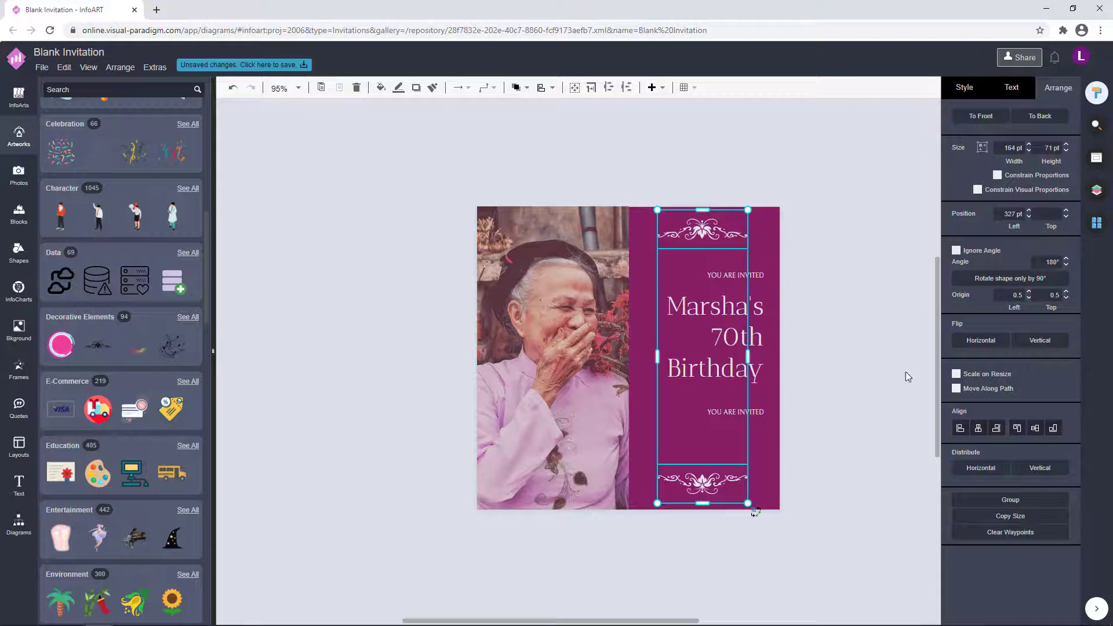
left_click(869, 321)
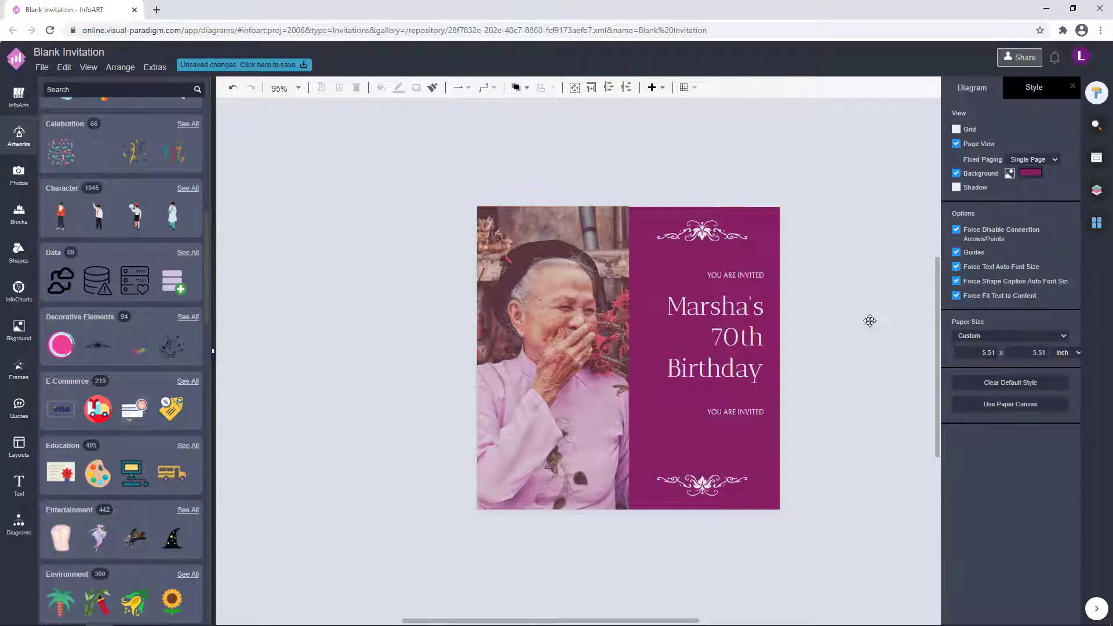
Nudge the birthday title slightly lower to balance the spacing between the two small text lines.
left_click_drag(869, 320, 859, 304)
left_click(730, 259)
left_click(733, 288, "shift")
left_click(818, 311)
left_click_drag(735, 313, 734, 306)
left_click(822, 324)
left_click(735, 313)
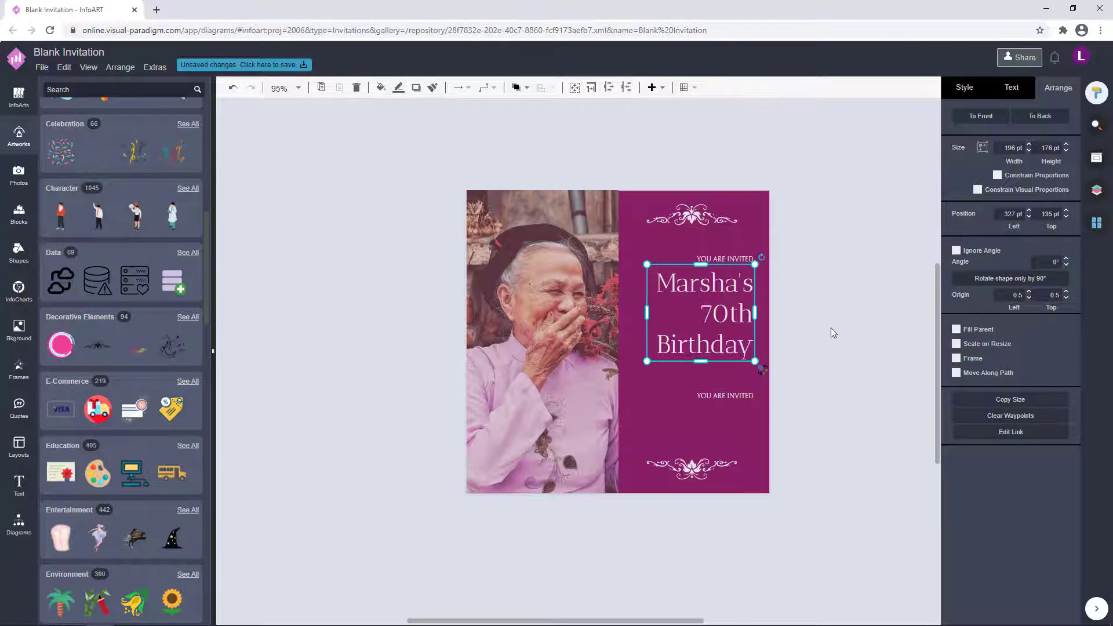
left_click(823, 328)
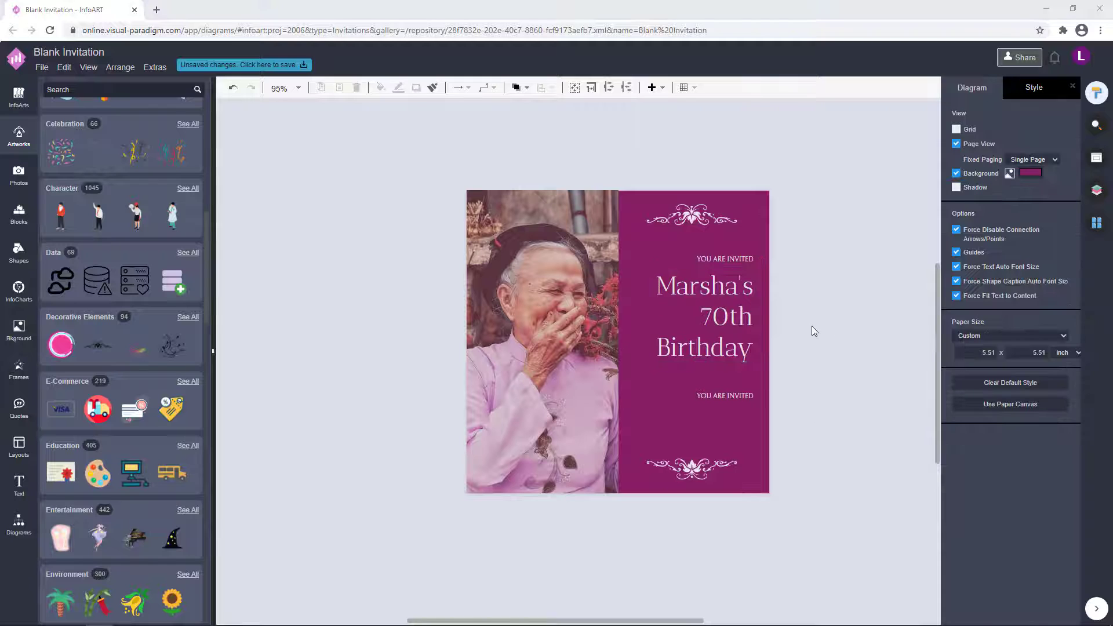
left_click(734, 307)
left_click(828, 310)
Replace the text below the title with "14 FEBURARY 2021 | 6PM", "LAVACA HOTEL" and the start of the venue's street address.
double_click(737, 396)
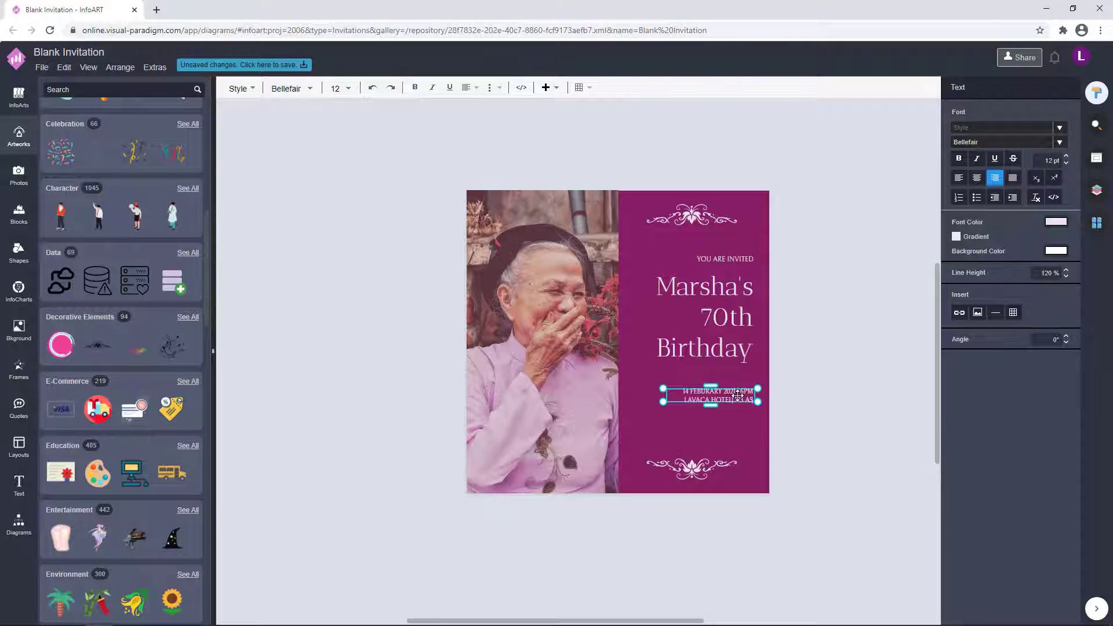
key("BackSpace")
key("BackSpace")
type("NYWHERE ST, ANYWHERE")
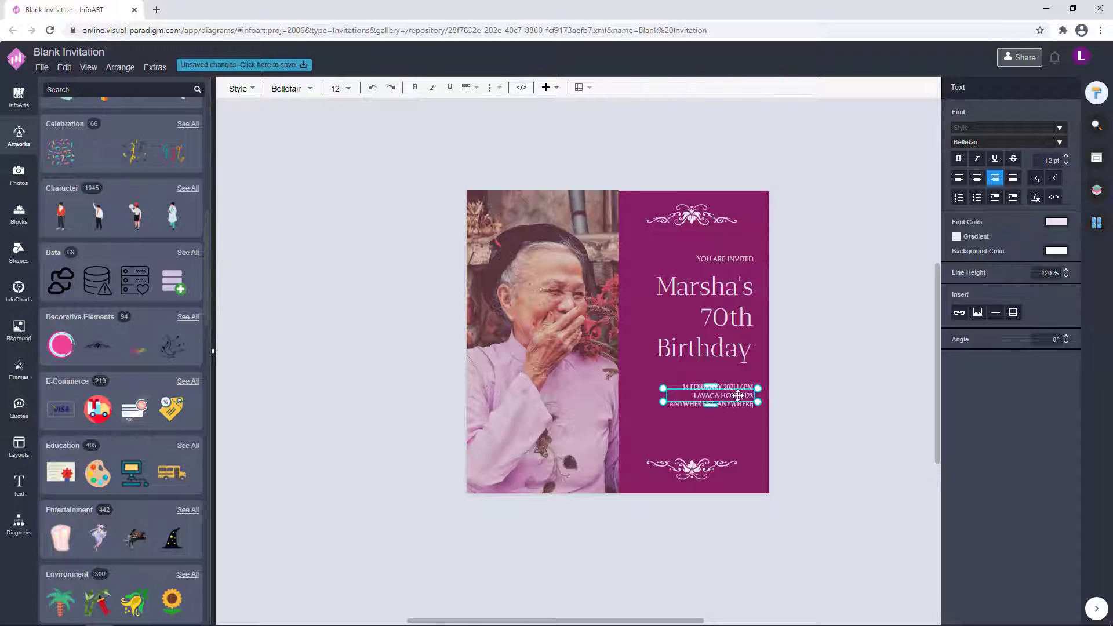
Correct the end of the venue address in the event details and complete it with the city and postal code.
scroll(738, 396, "up", 5)
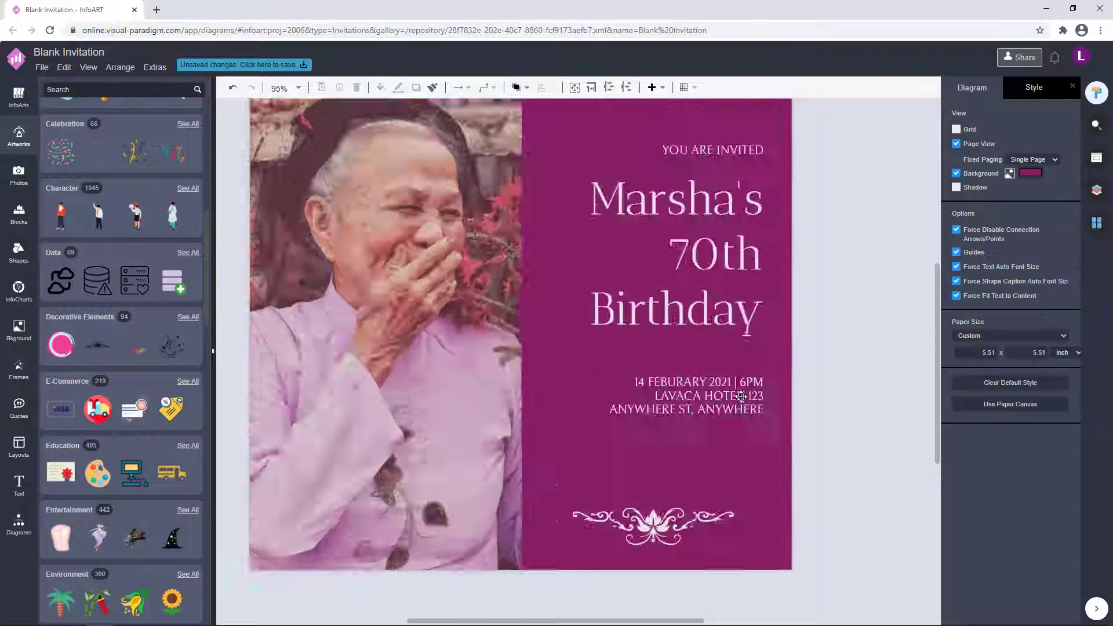
double_click(769, 418)
left_click(770, 418)
key("shift+Left")
key("shift+Left")
key("shift+Left")
key("shift+Left")
key("shift+Left")
key("BackSpace")
type("C")
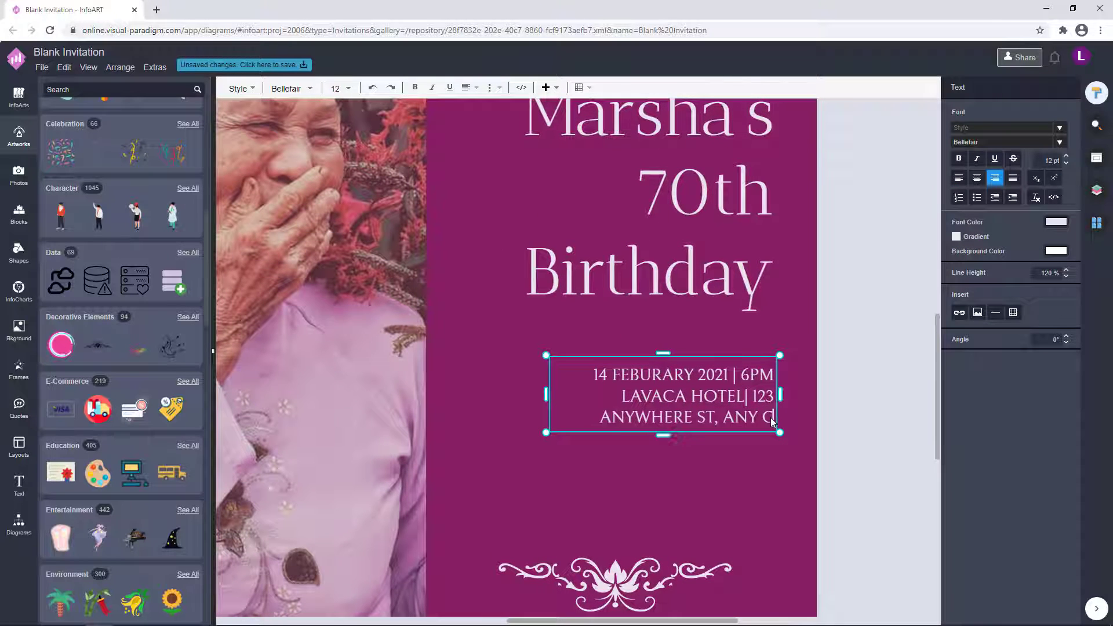
type("ITY. ST123")
left_click(854, 465)
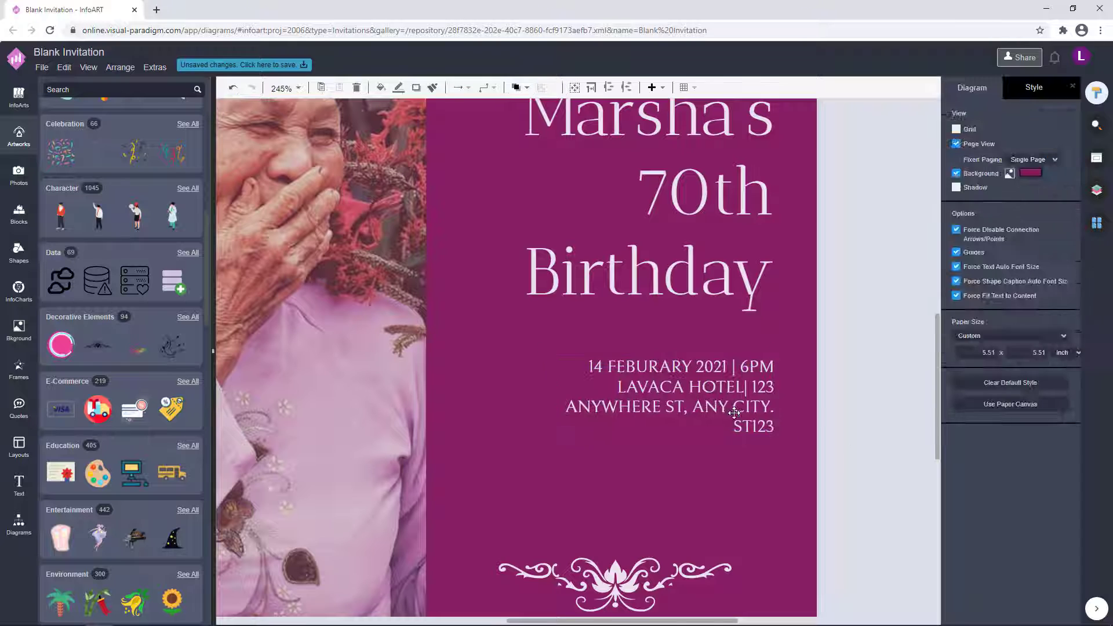
Widen the event details box so the text fits three lines and set its line height to 160%.
left_click(639, 378)
left_click_drag(546, 394, 511, 394)
left_click(820, 408)
scroll(819, 408, "down", 3)
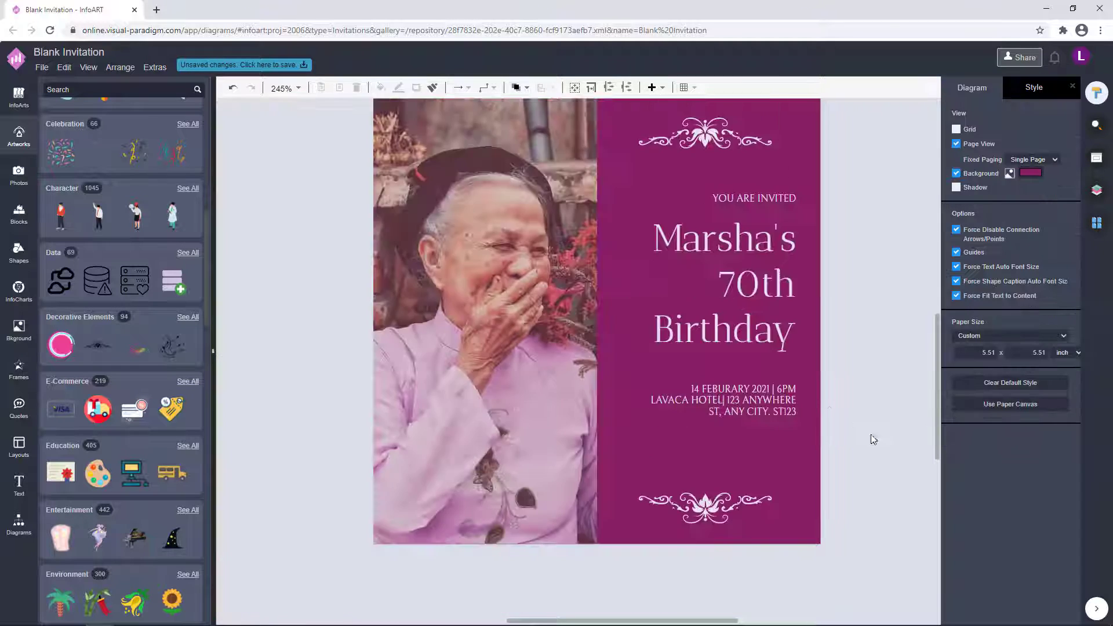
double_click(770, 409)
left_click(1066, 269)
left_click(1066, 269)
left_click(1066, 270)
left_click(858, 384)
Move the event details lower, closer to the bottom flourish.
scroll(858, 385, "down", 3)
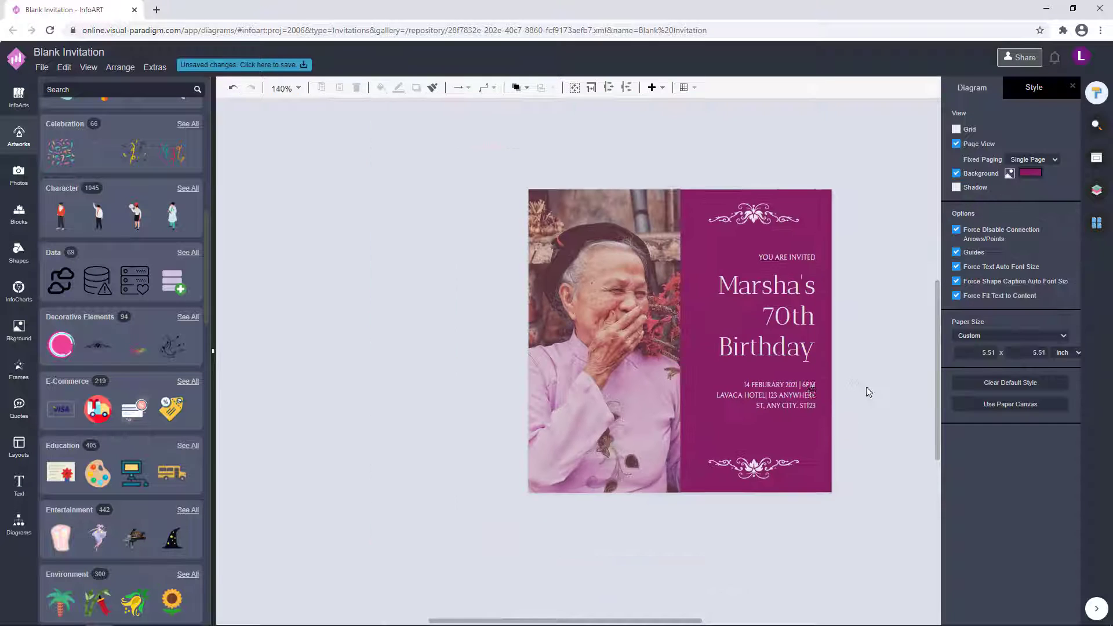
left_click_drag(750, 455, 752, 471)
left_click_drag(664, 457, 669, 481)
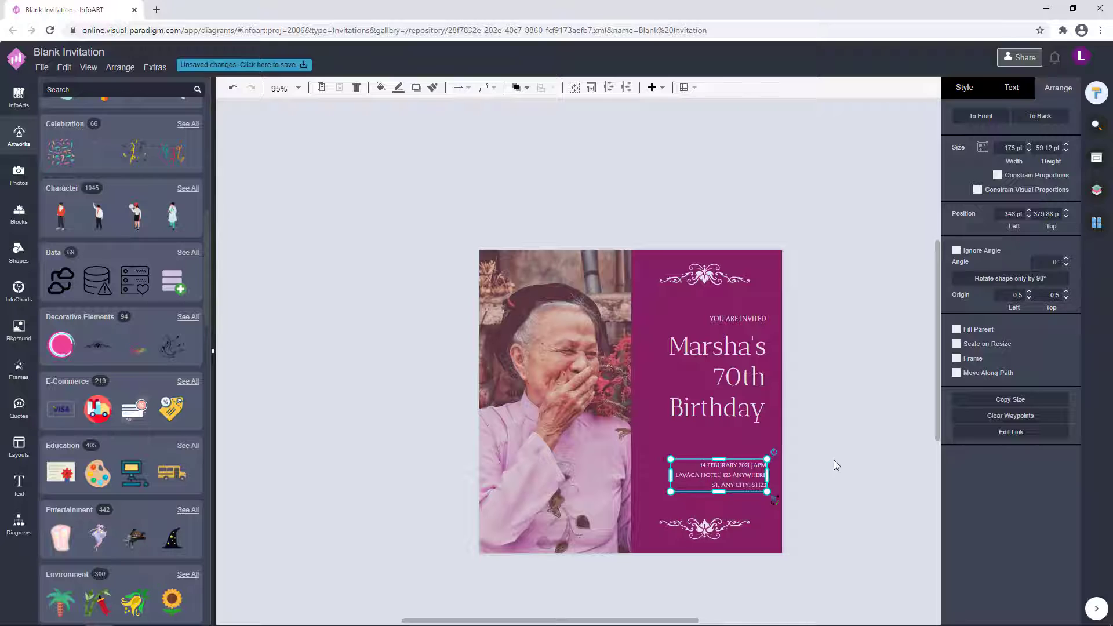
left_click(834, 461)
left_click_drag(748, 483, 748, 476)
left_click(833, 439)
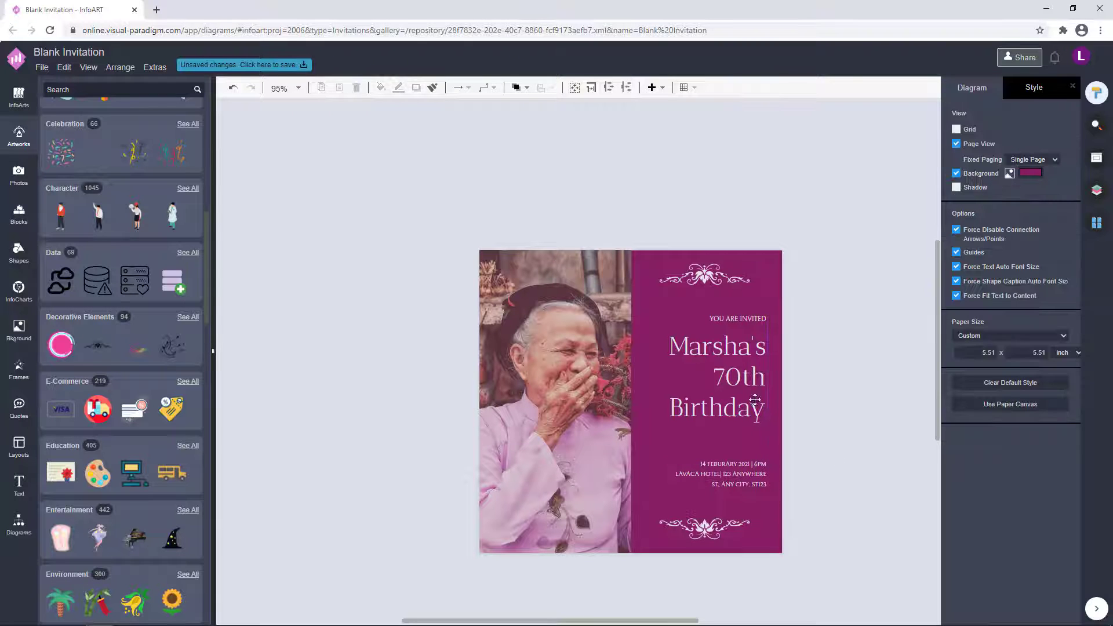
Right-align the invitation line, title and event details with each other and shift them slightly left.
left_click(748, 474)
left_click(747, 408, "shift")
left_click(746, 319, "shift")
left_click(996, 383)
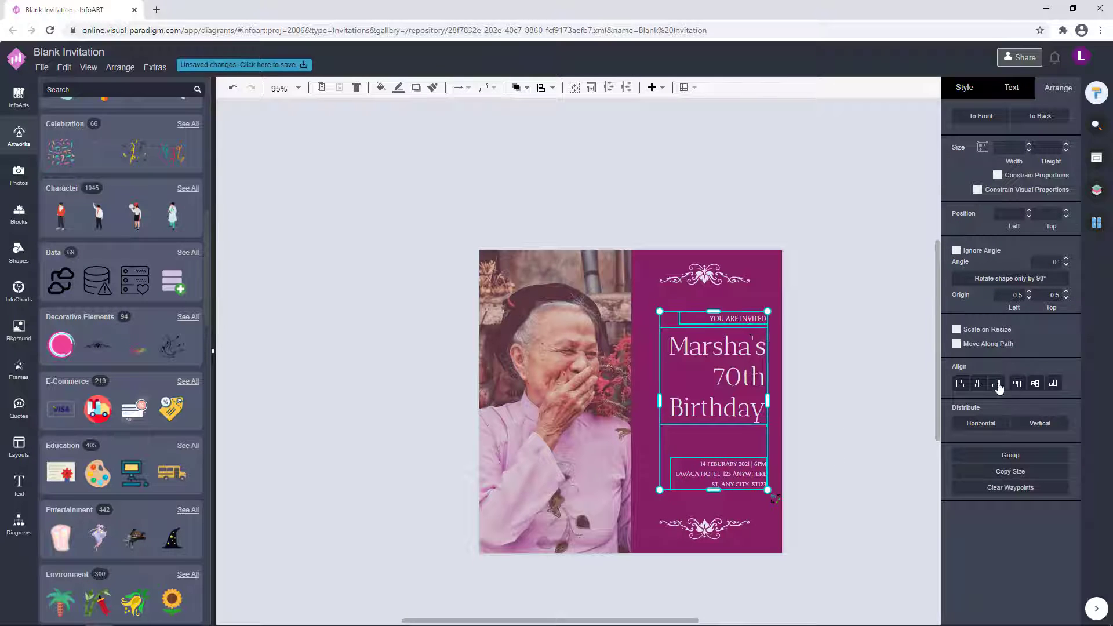
left_click_drag(747, 403, 742, 405)
left_click(840, 446)
Shift both flourishes slightly right to a left position of 332 pt, centering them over the text column.
left_click(705, 521)
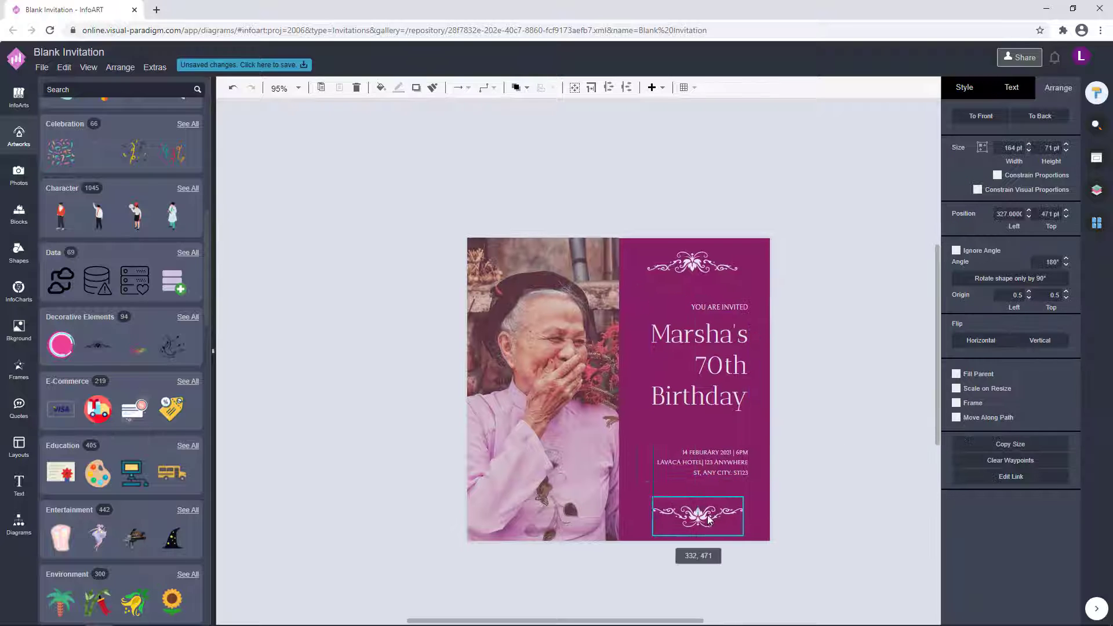
left_click_drag(705, 523, 702, 522)
left_click(830, 496)
left_click_drag(705, 267, 708, 270)
left_click(812, 276)
left_click(700, 268)
left_click(711, 373, "shift")
left_click(805, 419)
left_click(699, 267)
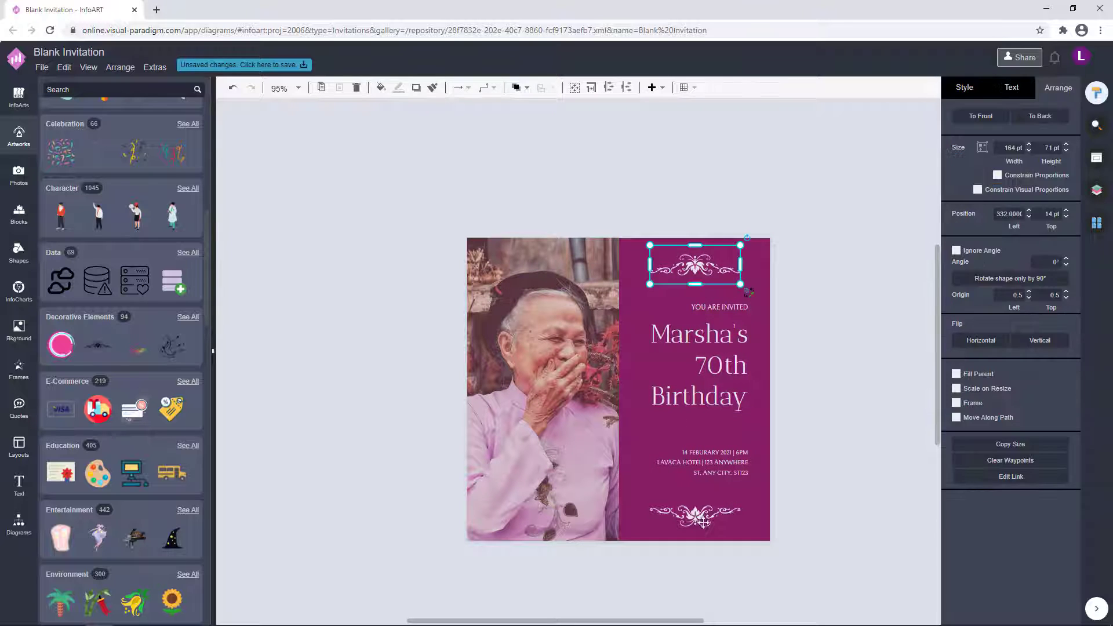
left_click(698, 516, "shift")
left_click(850, 303)
left_click(738, 310)
left_click(731, 368, "shift")
left_click(732, 461, "shift")
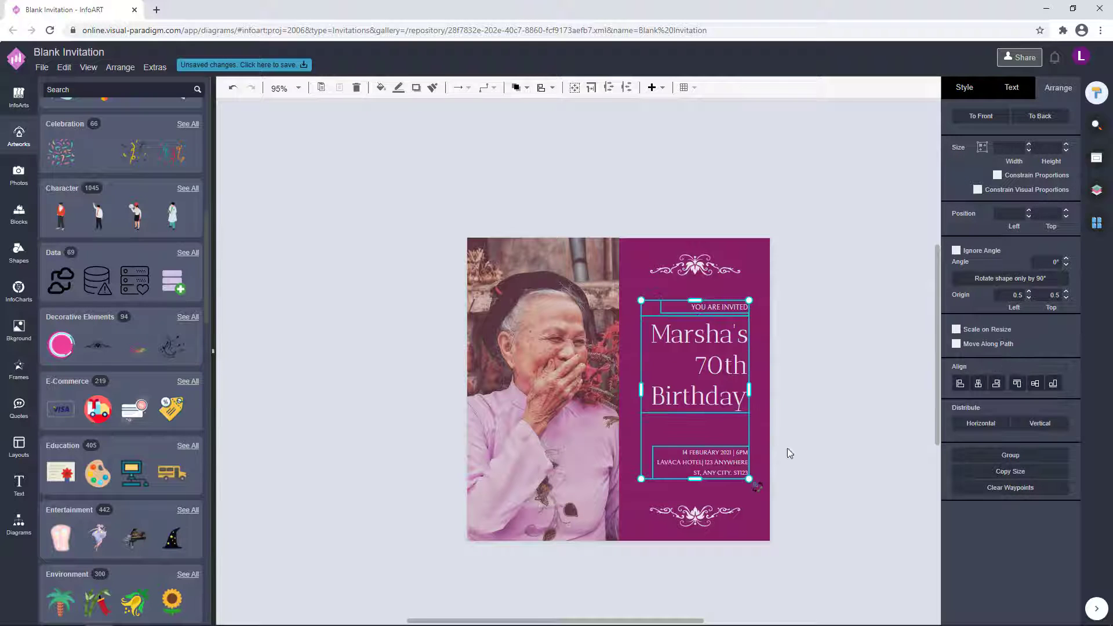
left_click(787, 448)
Adjust the event details' font size to about 11 pt.
double_click(731, 461)
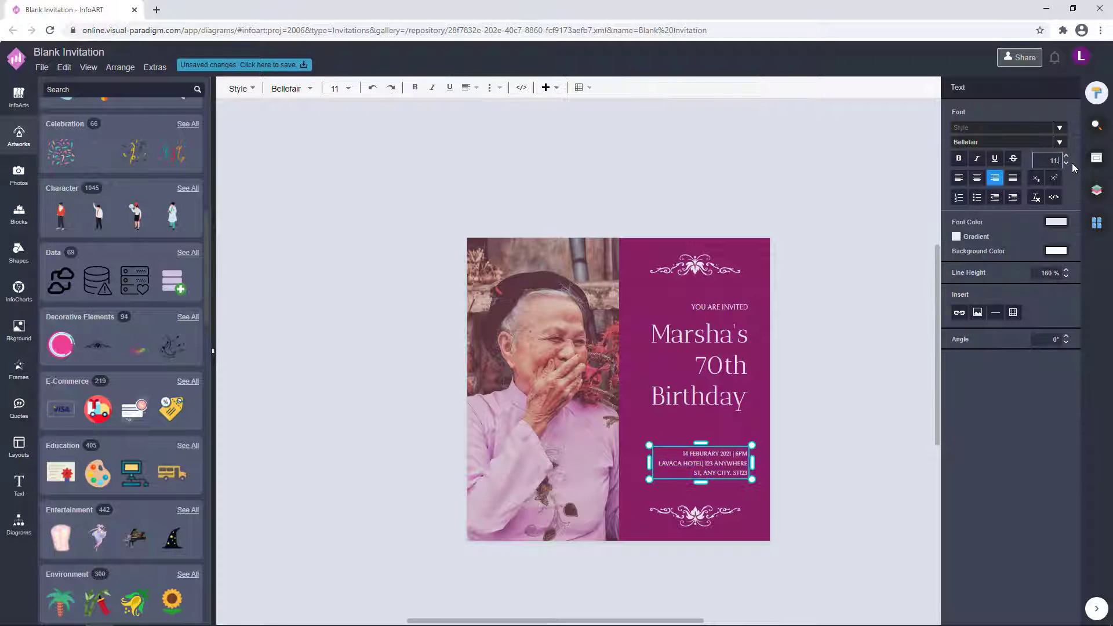
left_click(798, 462)
left_click(744, 467)
left_click(822, 435)
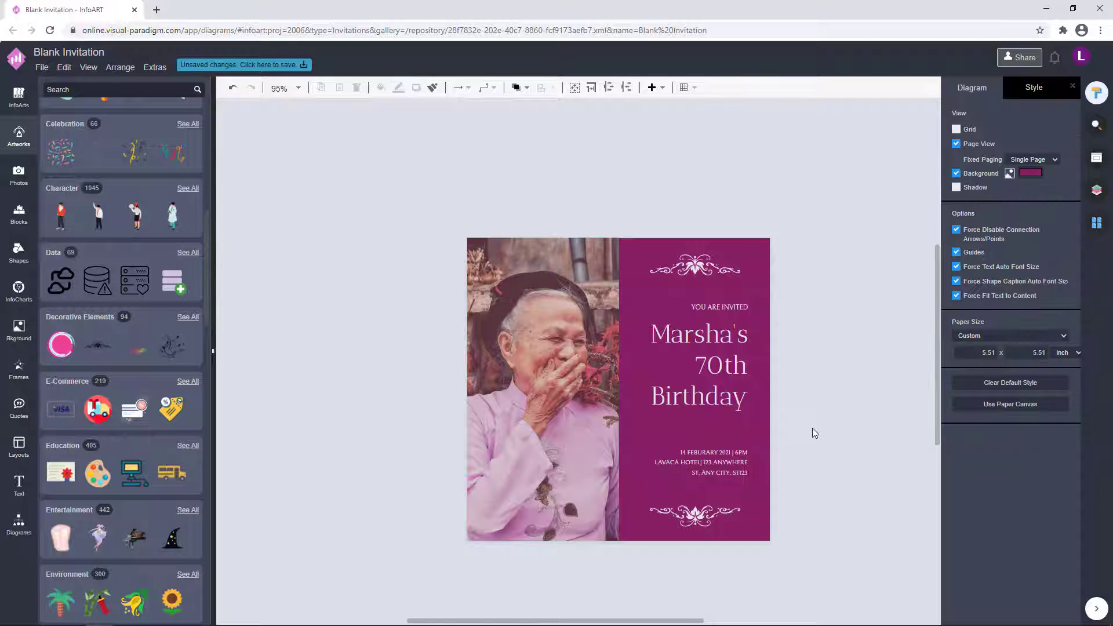
Refit the event details' text box to 175 pt wide and 62 pt high, with its text on three lines.
left_click(742, 465)
left_click(790, 456)
left_click(745, 306)
left_click(807, 392)
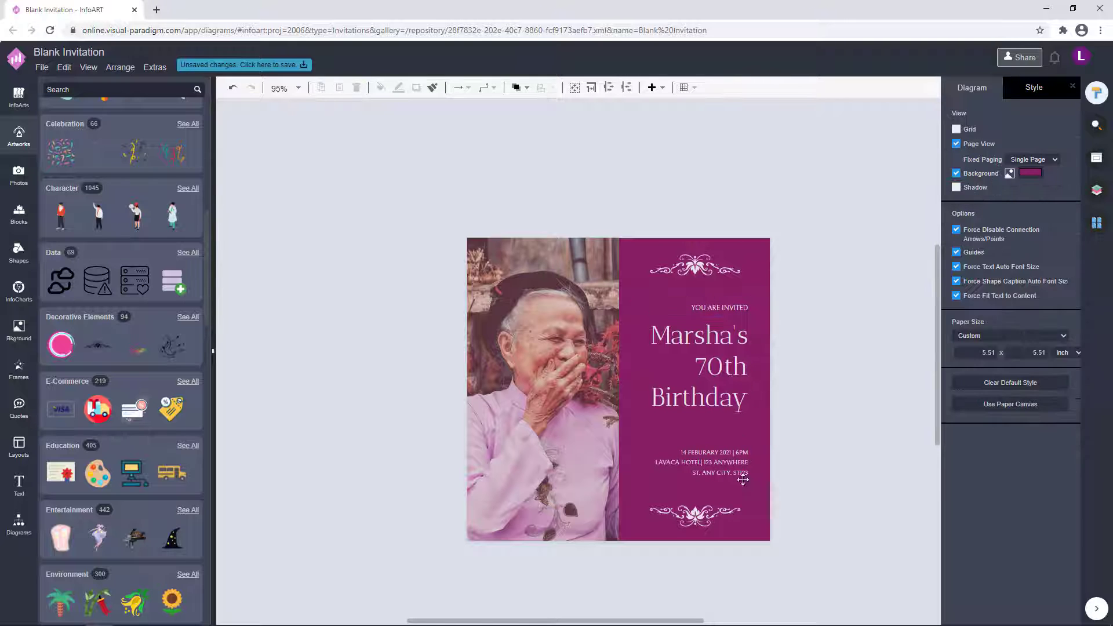
double_click(724, 463)
left_click(811, 452)
left_click(695, 463)
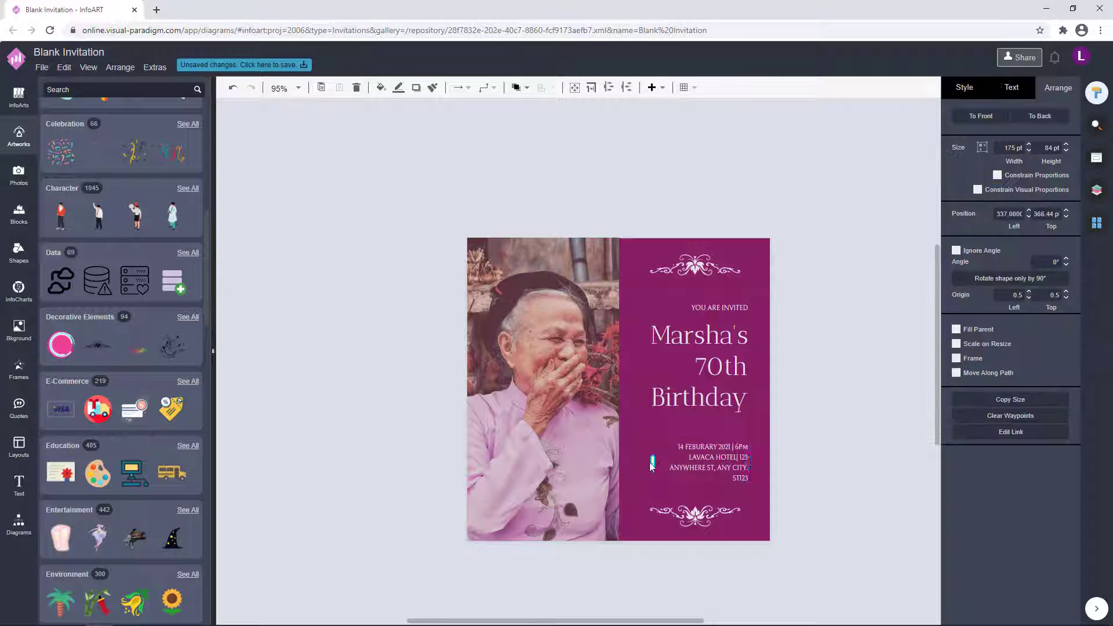
left_click(828, 455)
left_click(718, 459)
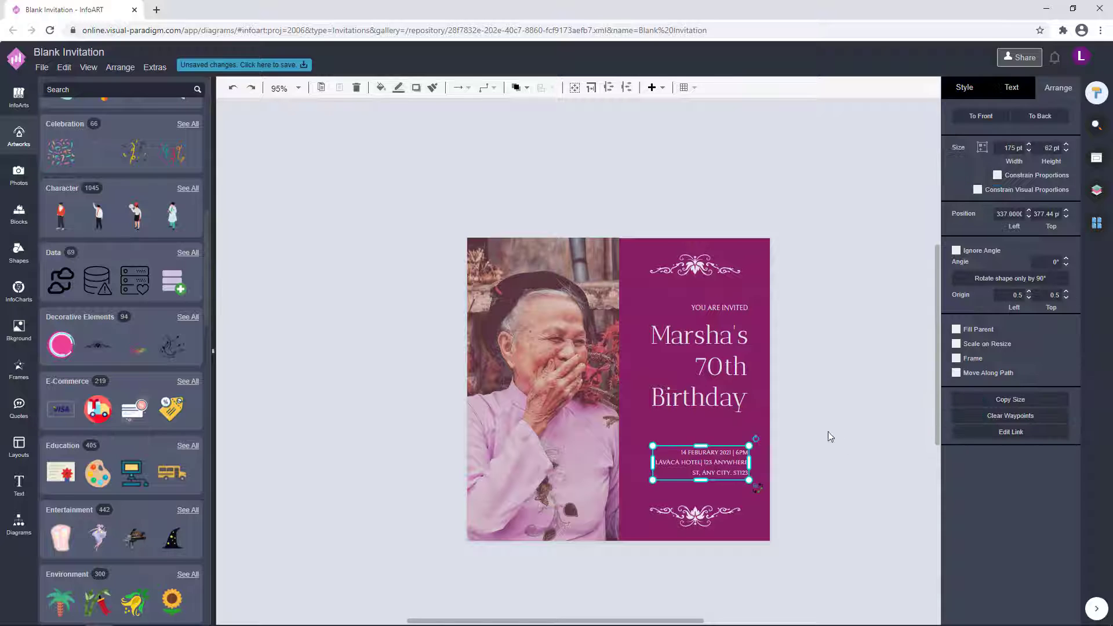
left_click(827, 437)
Lower the invitation line and title slightly and shift the whole text column slightly left, in line with the flourishes.
left_click(740, 305)
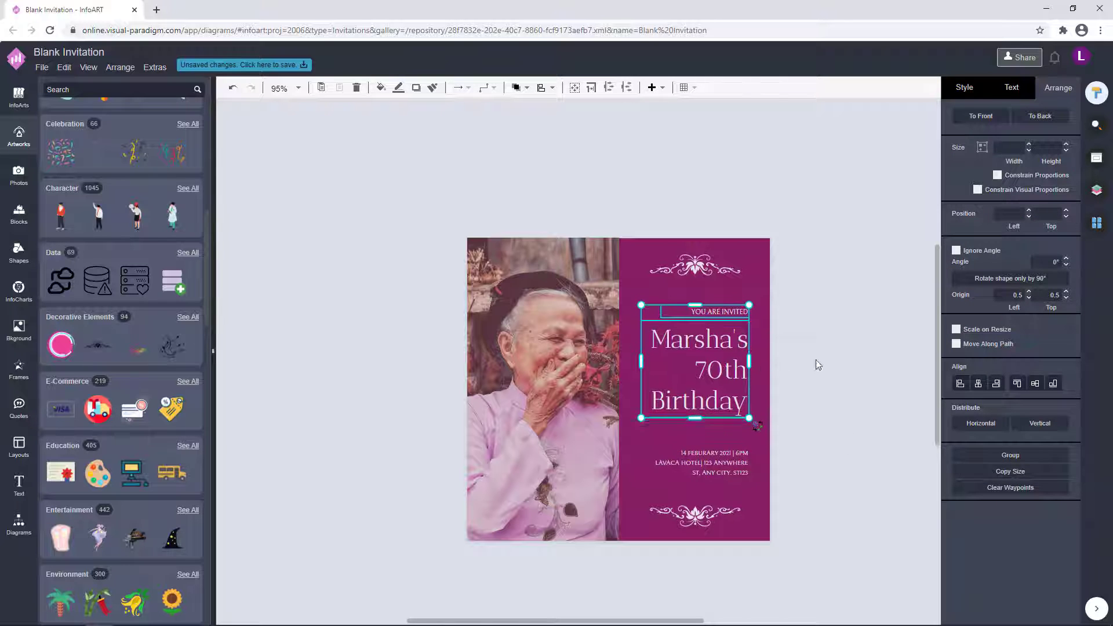
left_click(837, 390)
left_click(708, 353)
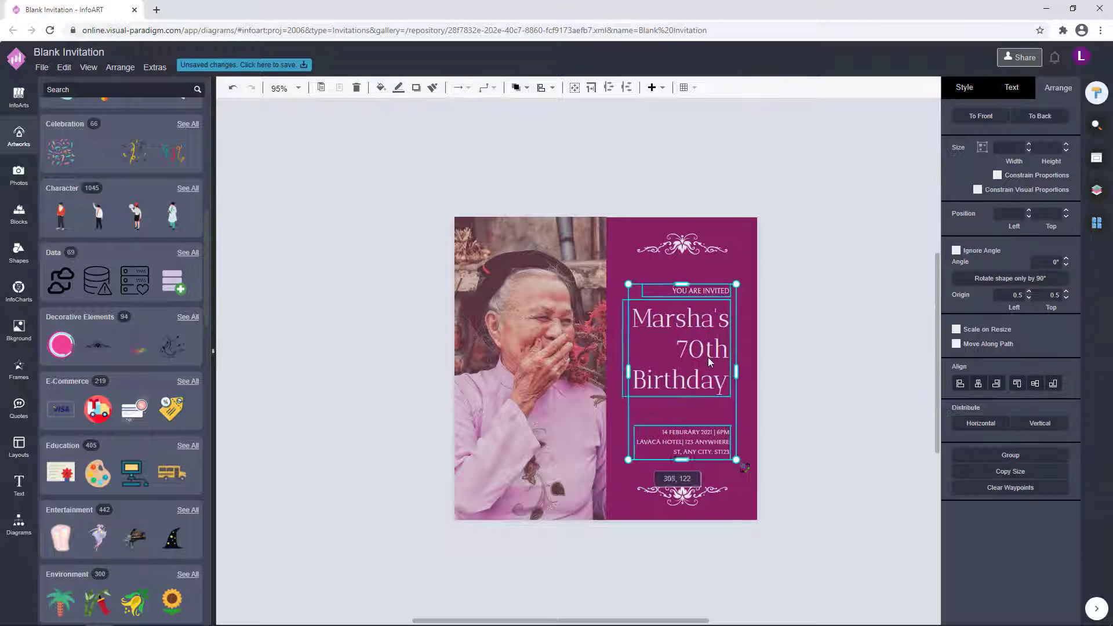
left_click(821, 369)
left_click(612, 286)
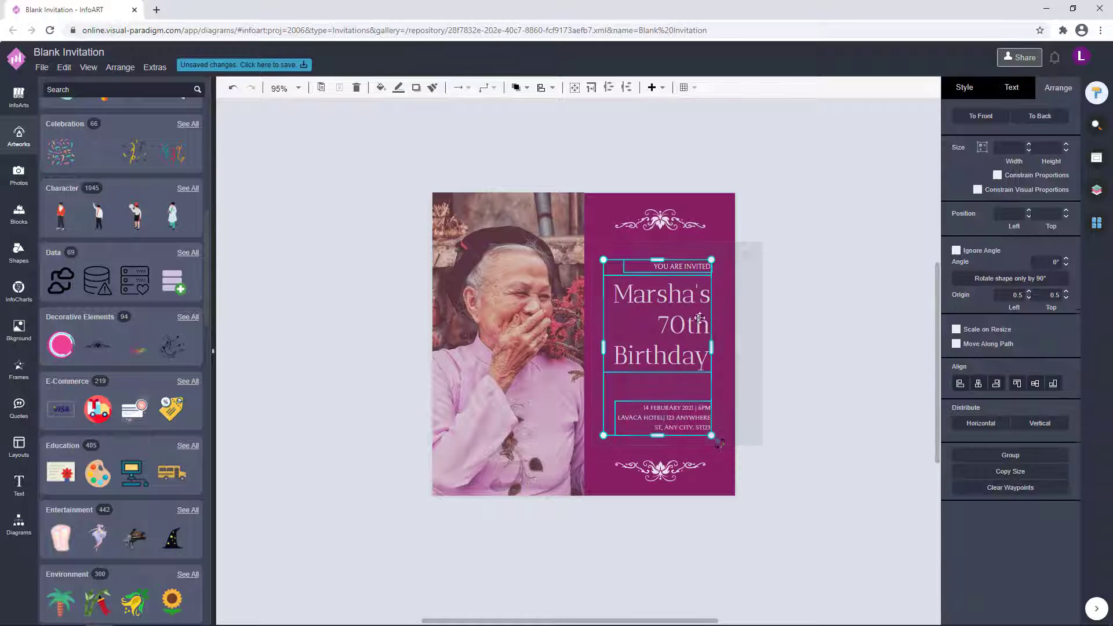
left_click(829, 363)
left_click(667, 452)
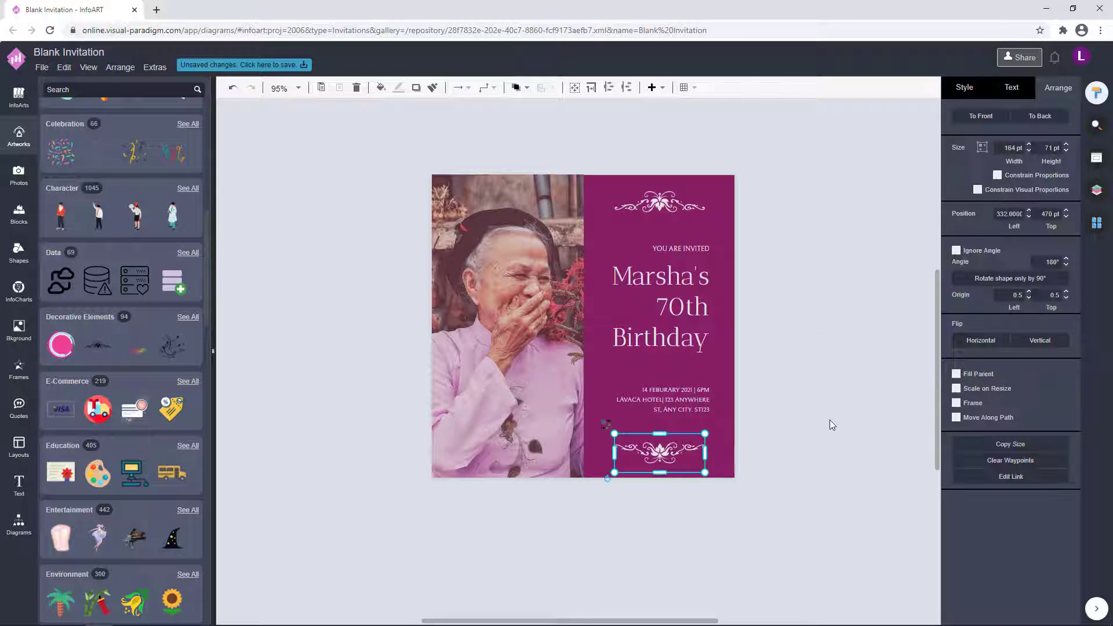
left_click(830, 420)
Insert a General rectangle between the title and the event details and flatten it into a thin bar 120 pt wide.
left_click(15, 526)
scroll(134, 430, "down", 3)
scroll(134, 429, "down", 2)
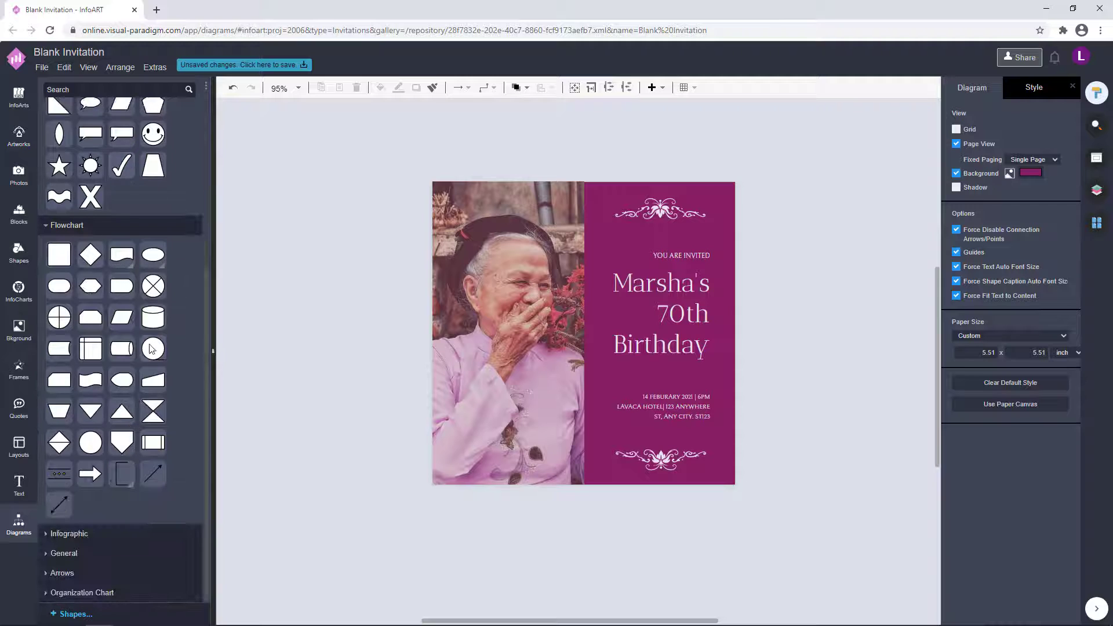
left_click(64, 553)
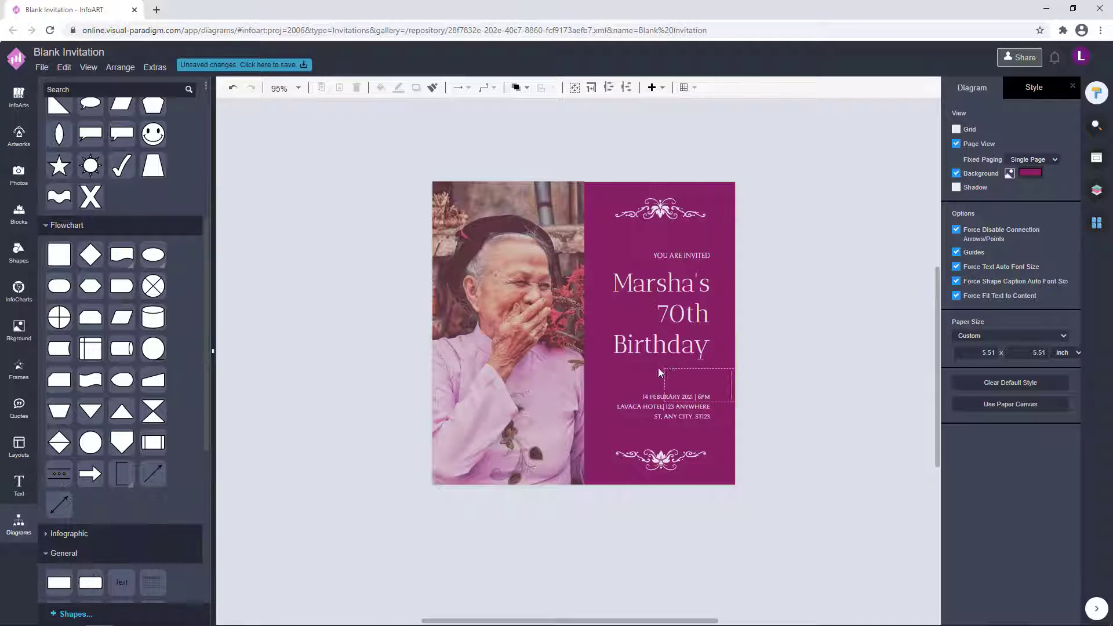
left_click_drag(686, 387, 686, 387)
left_click_drag(678, 401, 678, 368)
Remove the bar's outline and set its height to 1 pt.
left_click(970, 87)
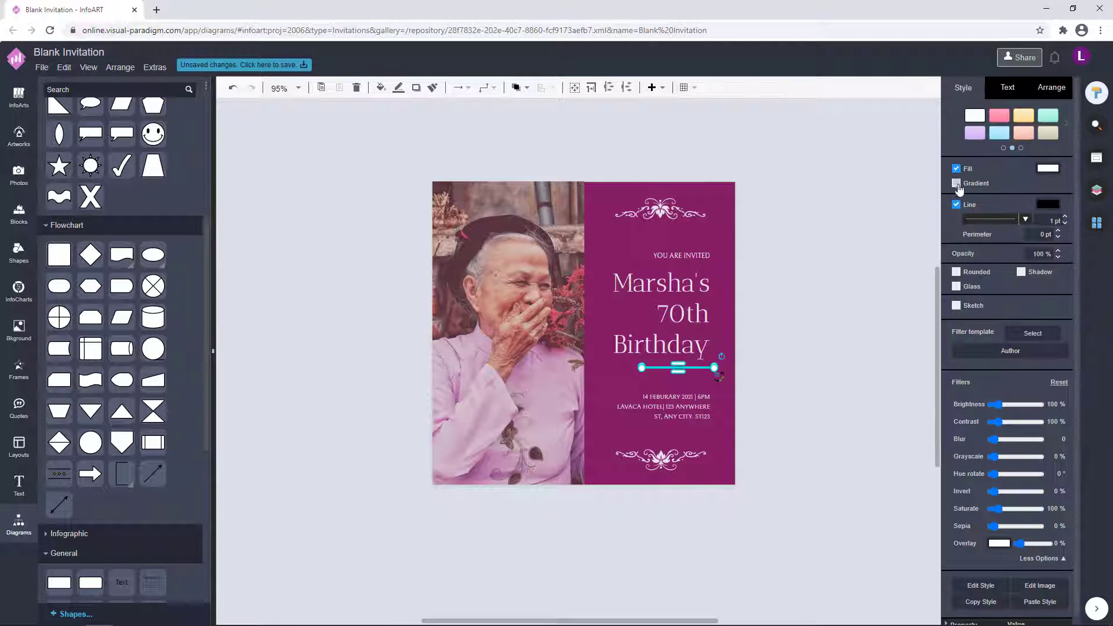
left_click(956, 205)
left_click(863, 248)
scroll(802, 370, "up", 2)
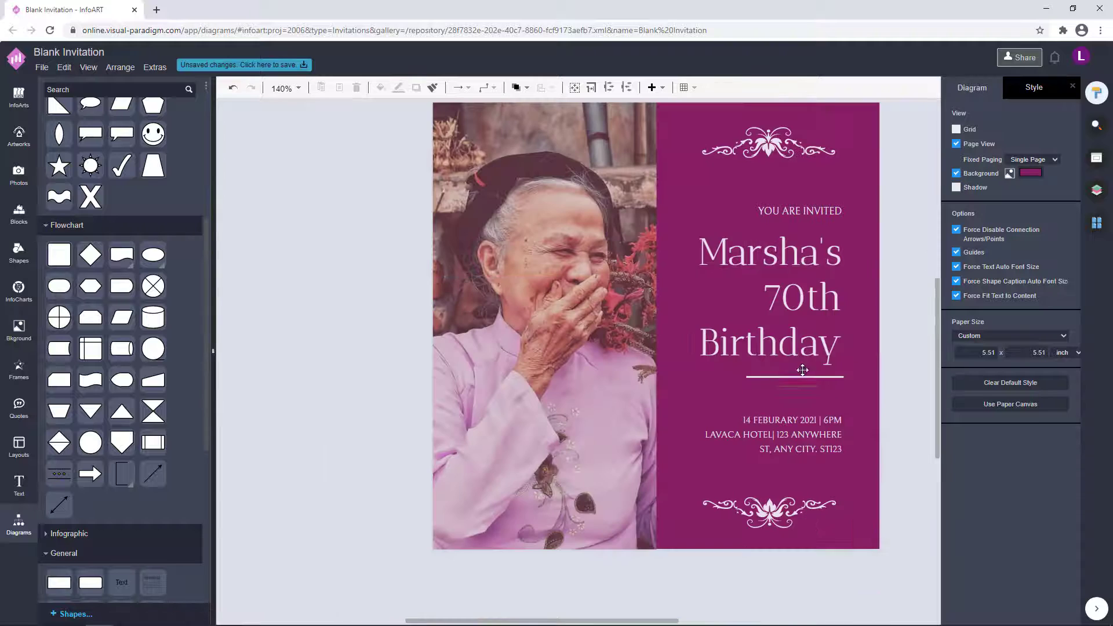
left_click(833, 377)
left_click(1056, 90)
left_click_drag(1043, 148, 1082, 154)
type("120")
key("Return")
left_click(908, 313)
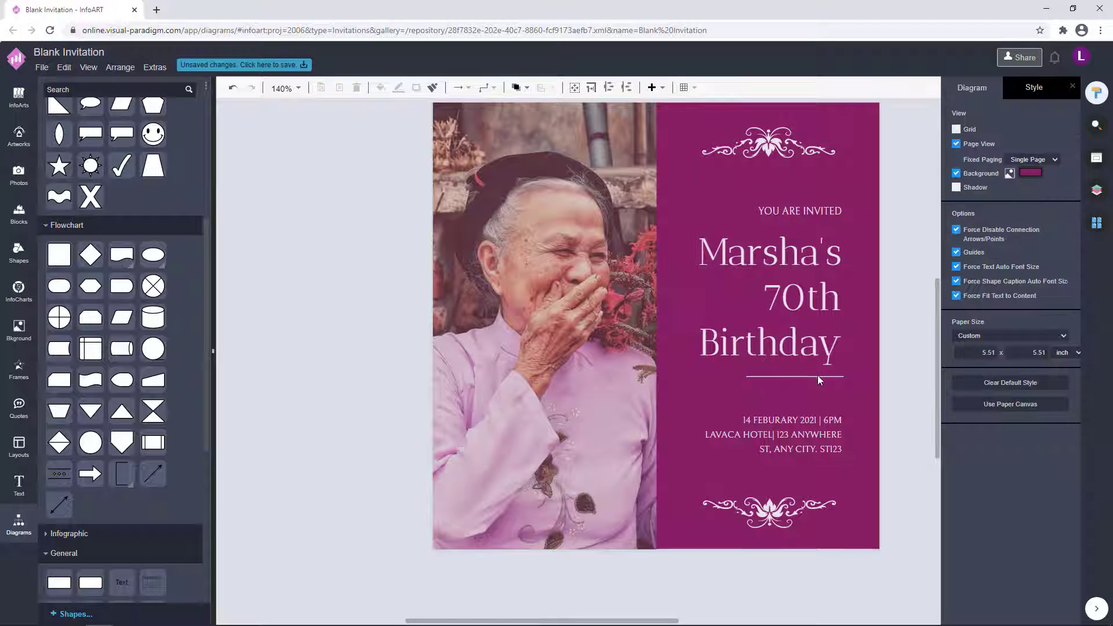
Move the thin line down to a top position of 353 pt, between the title and the event details.
left_click_drag(819, 375, 819, 388)
left_click(848, 394)
left_click(833, 388)
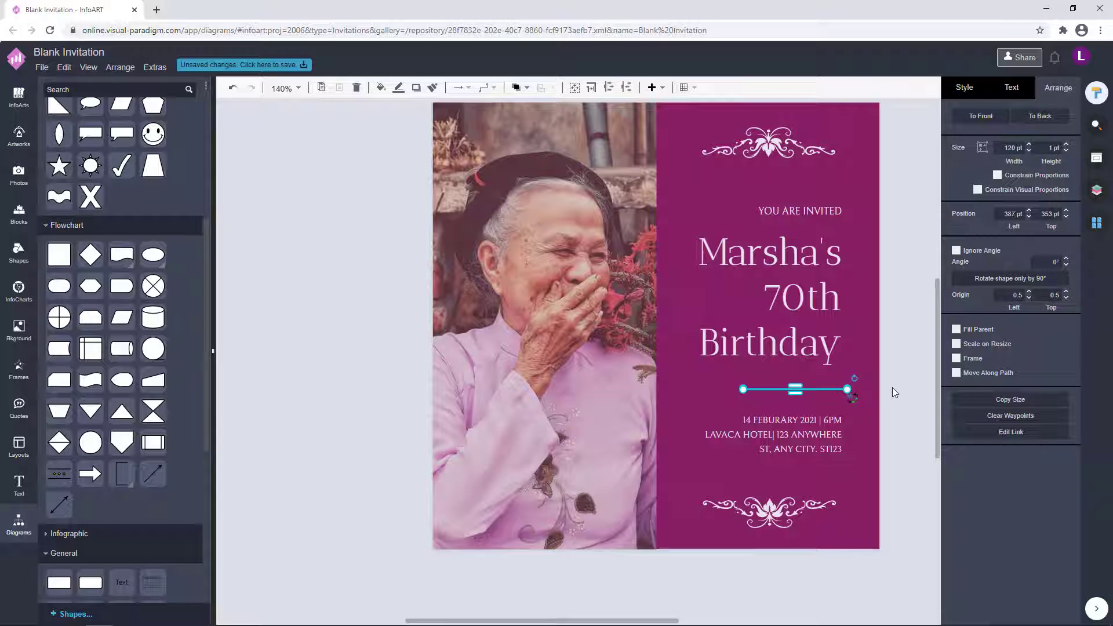
left_click(892, 388)
left_click(839, 388)
left_click(896, 388)
scroll(896, 388, "down", 2)
left_click_drag(826, 455, 628, 257)
left_click(874, 370)
left_click_drag(875, 370, 827, 357)
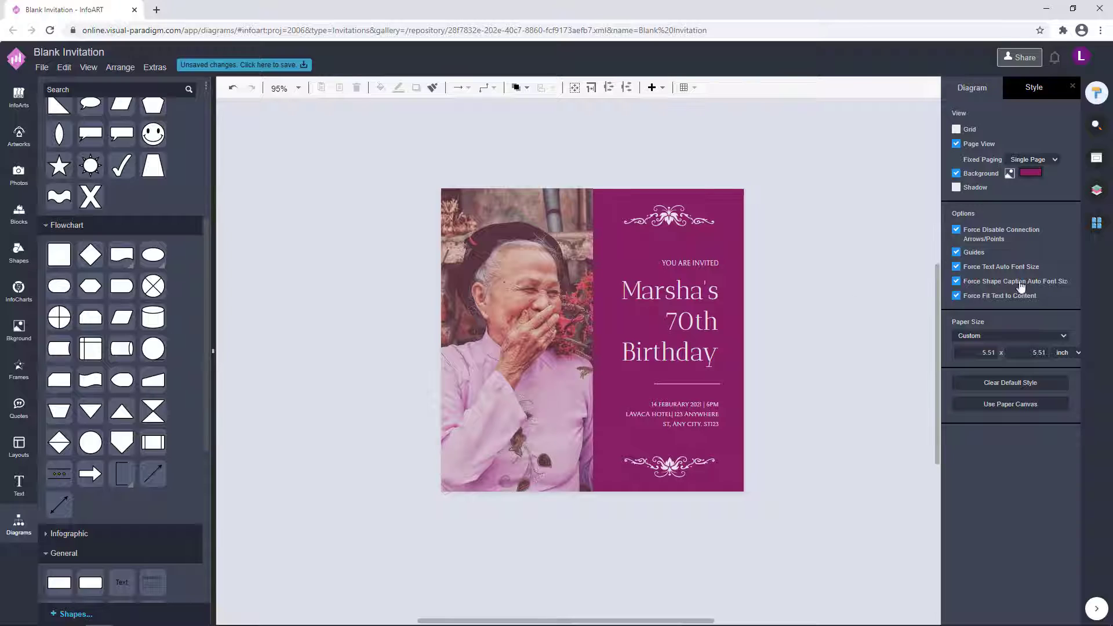
double_click(840, 290)
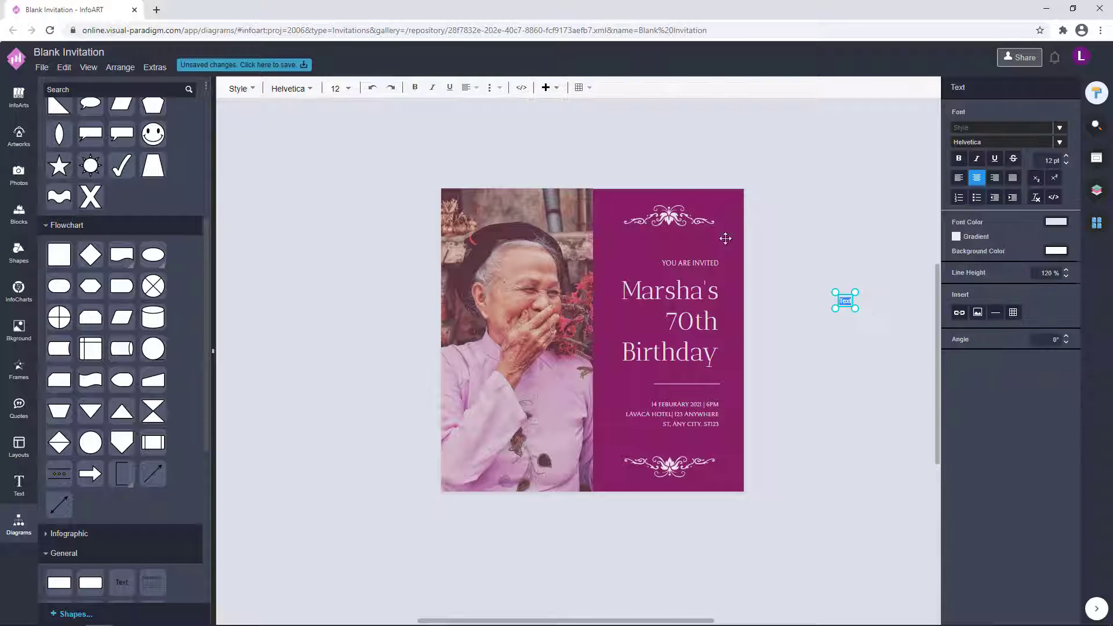
left_click(695, 220)
left_click(850, 302)
key("Delete")
Recolor the top flourish golden yellow.
left_click(666, 216)
left_click(965, 88)
left_click(959, 132)
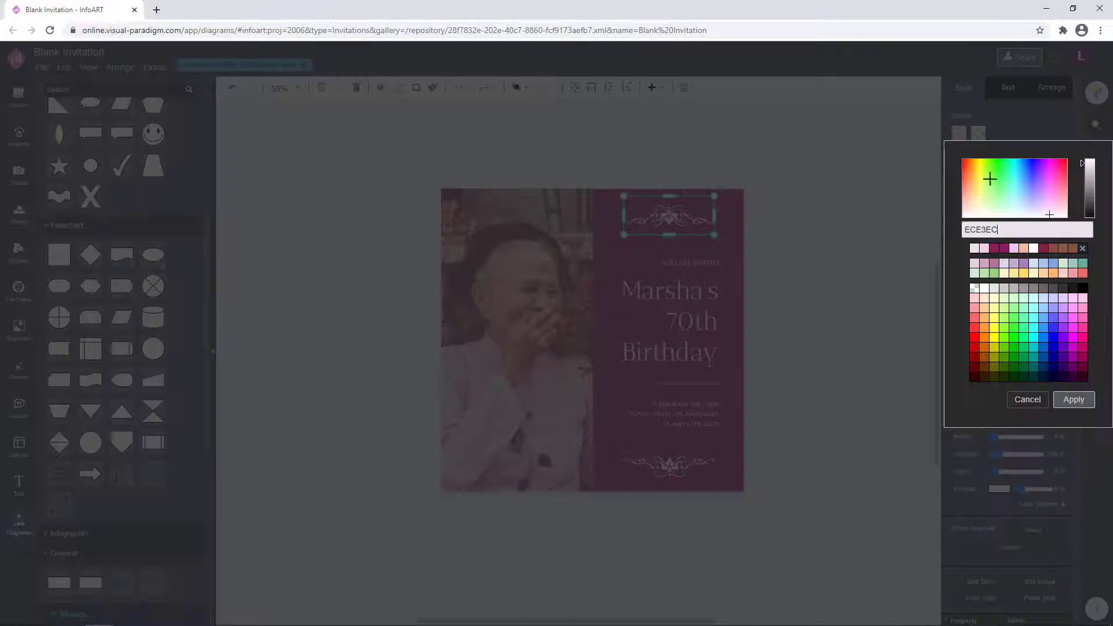
left_click(976, 177)
left_click(1079, 174)
left_click_drag(976, 175, 977, 176)
left_click(1074, 399)
left_click(669, 215)
left_click(958, 132)
left_click(1071, 405)
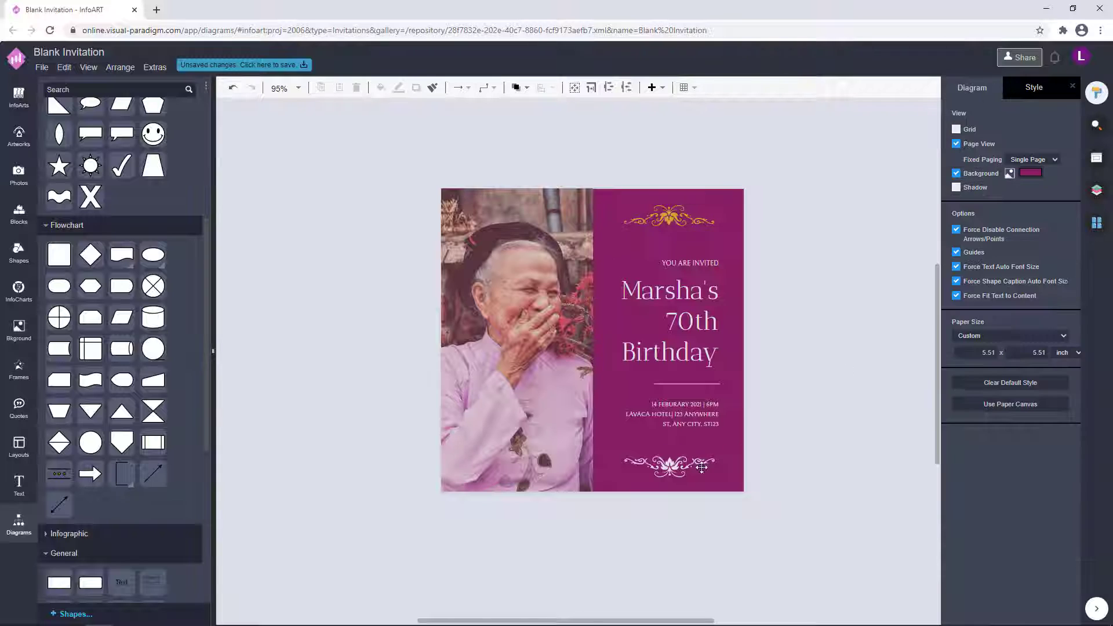
Recolor the bottom flourish in the same golden yellow as the top one.
left_click(701, 465)
left_click(957, 134)
left_click(1072, 398)
left_click(837, 334)
scroll(805, 353, "up", 1)
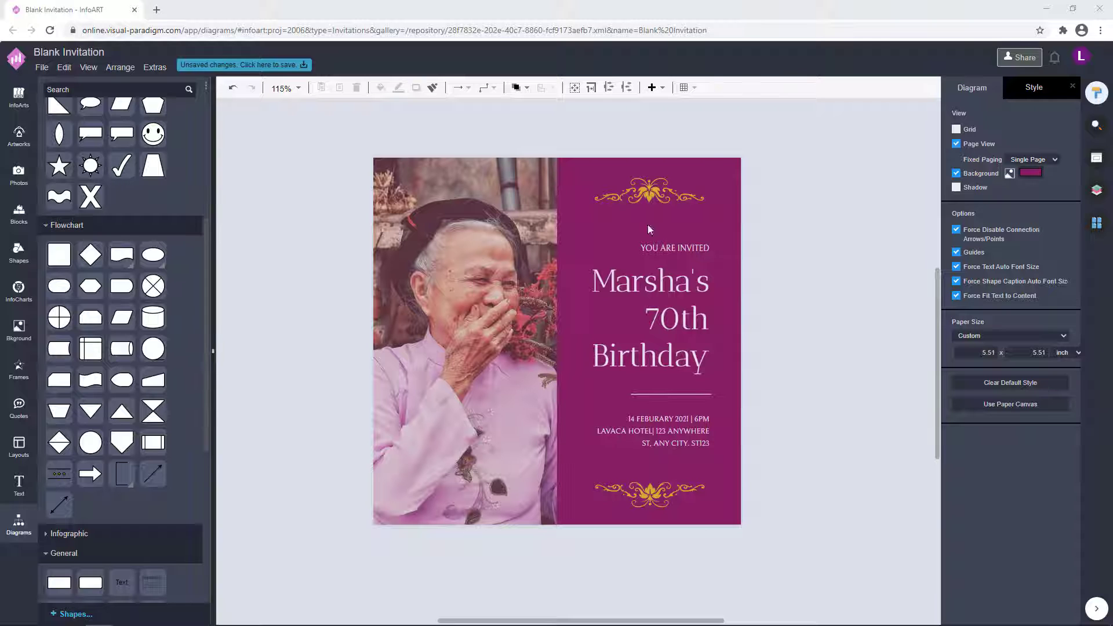
Set the top flourish's color to #ECBA9F.
left_click(646, 197)
left_click(958, 134)
left_click_drag(1002, 230, 906, 241)
type("#ECBA9F")
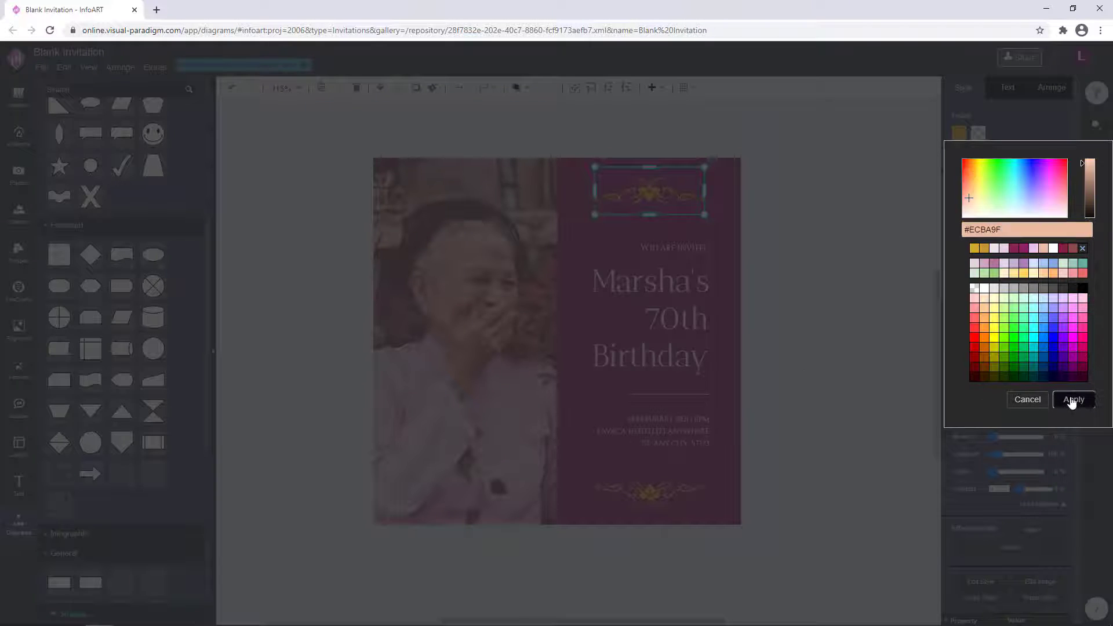
left_click(1071, 401)
left_click(821, 348)
Set the bottom flourish's color to #ECBA9F as well.
left_click(651, 500)
left_click(959, 134)
left_click_drag(1002, 230, 927, 232)
type("#ECBA9F")
left_click(1072, 399)
left_click(821, 340)
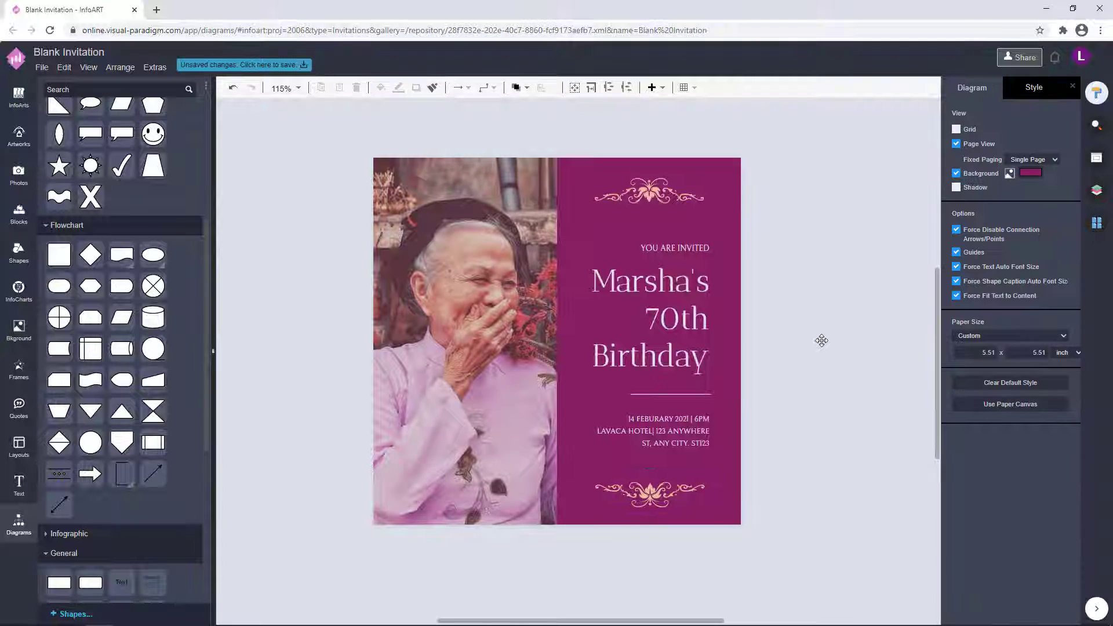
Place an unfilled rounded rectangle just inside the photo's edges as a frame and set its outline color to #ECBA9F.
scroll(120, 492, "down", 5)
left_click_drag(65, 264, 447, 501)
left_click_drag(484, 342, 550, 349)
left_click(955, 168)
left_click_drag(466, 497, 466, 532)
left_click(1056, 189)
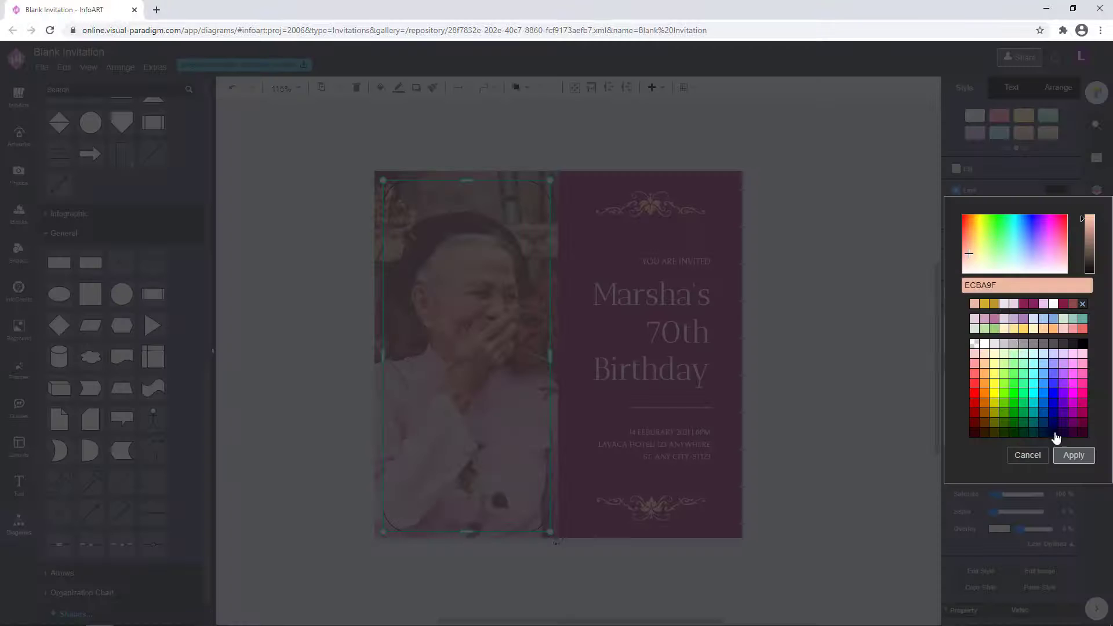
left_click(1072, 455)
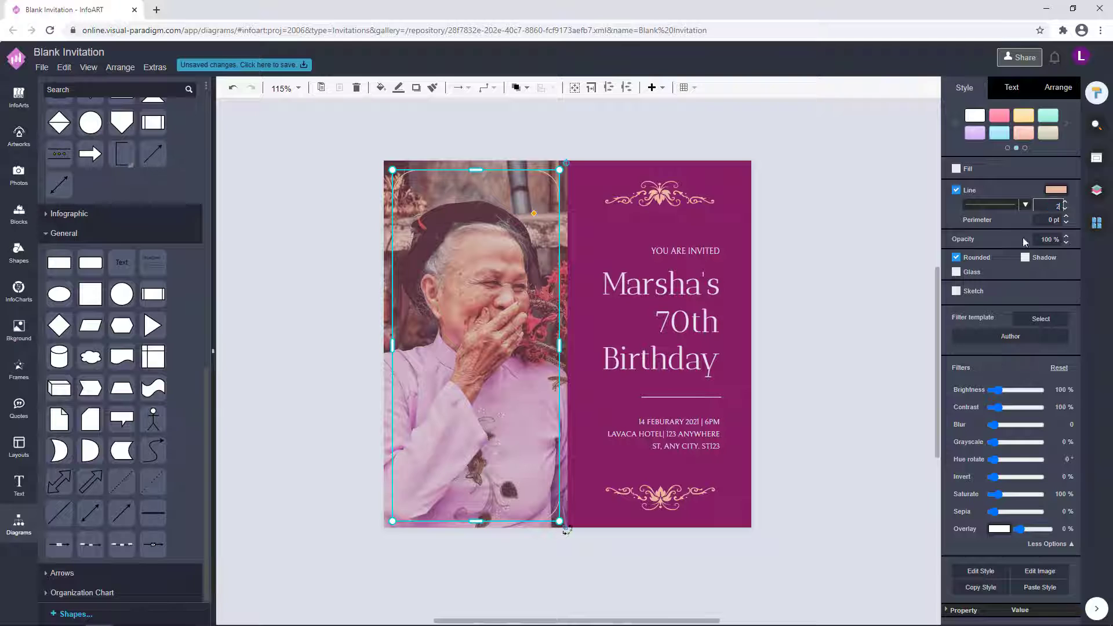
Try a 2 pt outline on the photo's rounded frame and undo it.
left_click(830, 342)
left_click(491, 327)
left_click(233, 88)
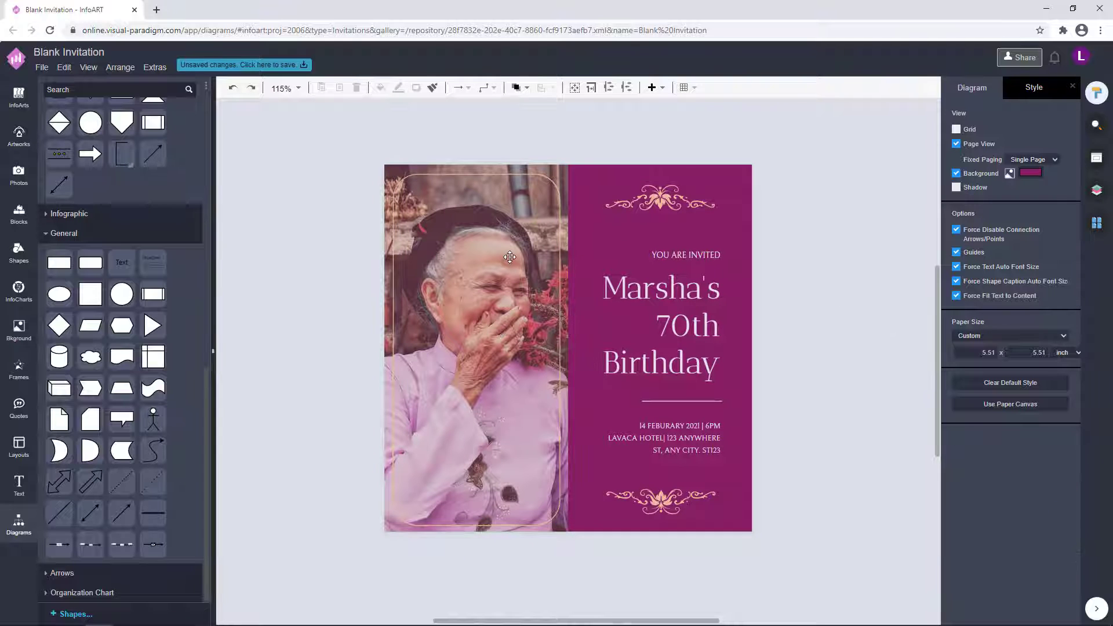
Reposition the rounded frame so it sits centered over the photo with even margins.
left_click_drag(501, 277, 500, 312)
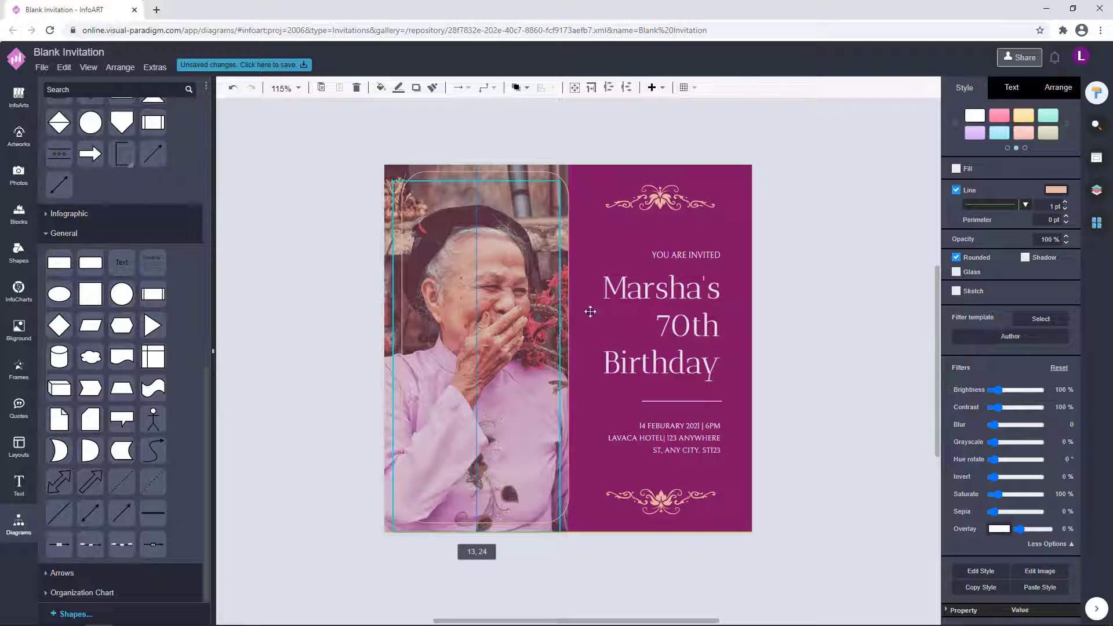
left_click(505, 244)
left_click(826, 273)
left_click_drag(517, 270, 513, 261)
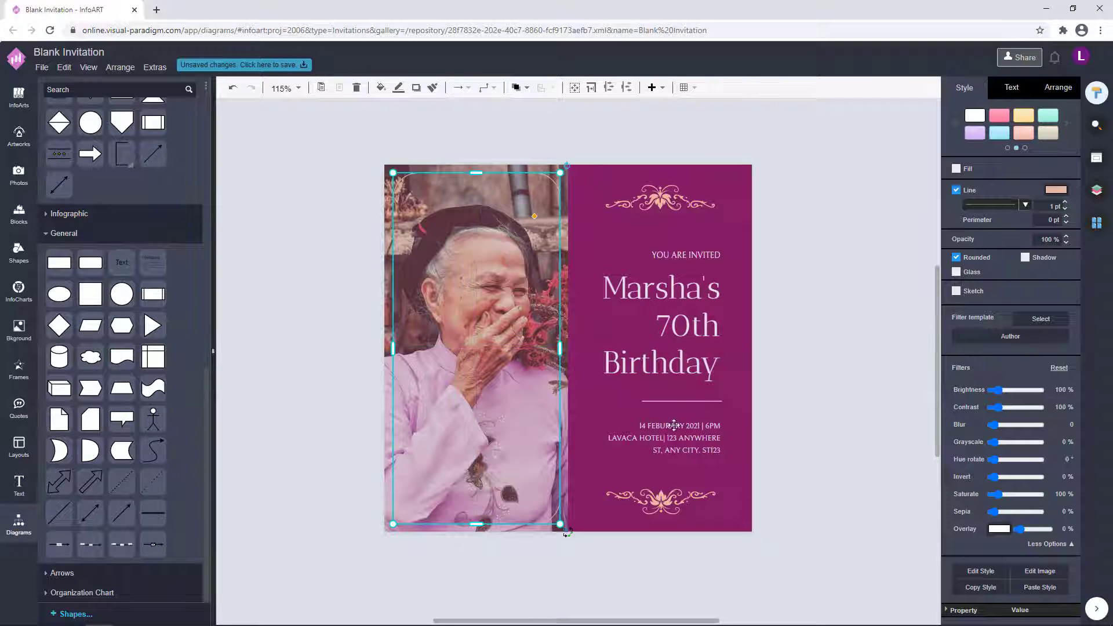
left_click(825, 385)
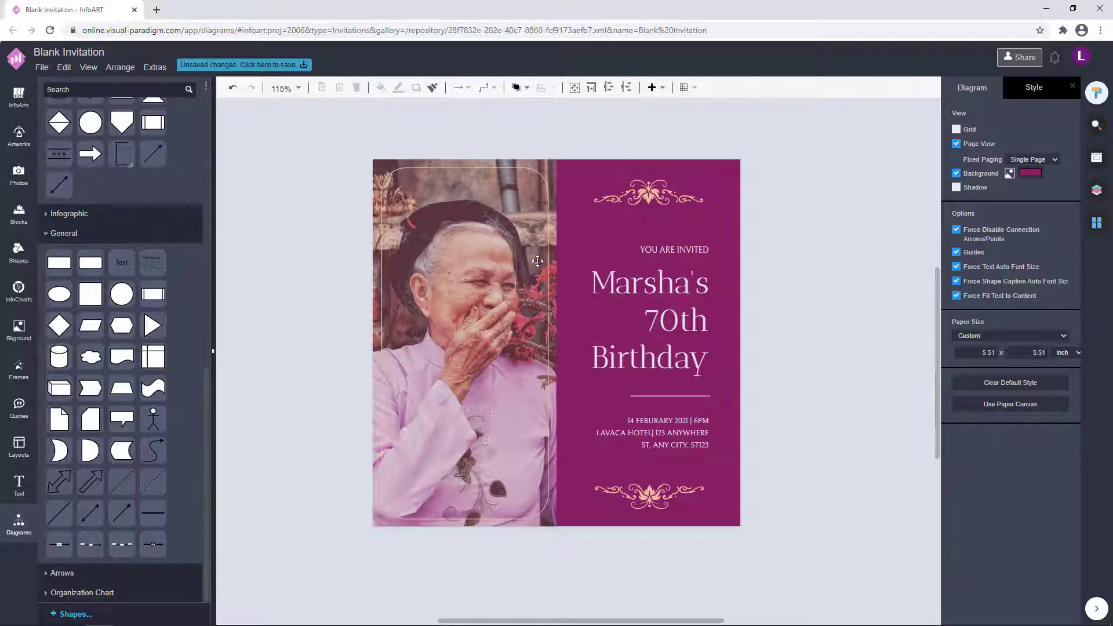
Change the outline color of the photo's rounded frame to white.
scroll(773, 279, "down", 1)
left_click(543, 269)
left_click(1055, 192)
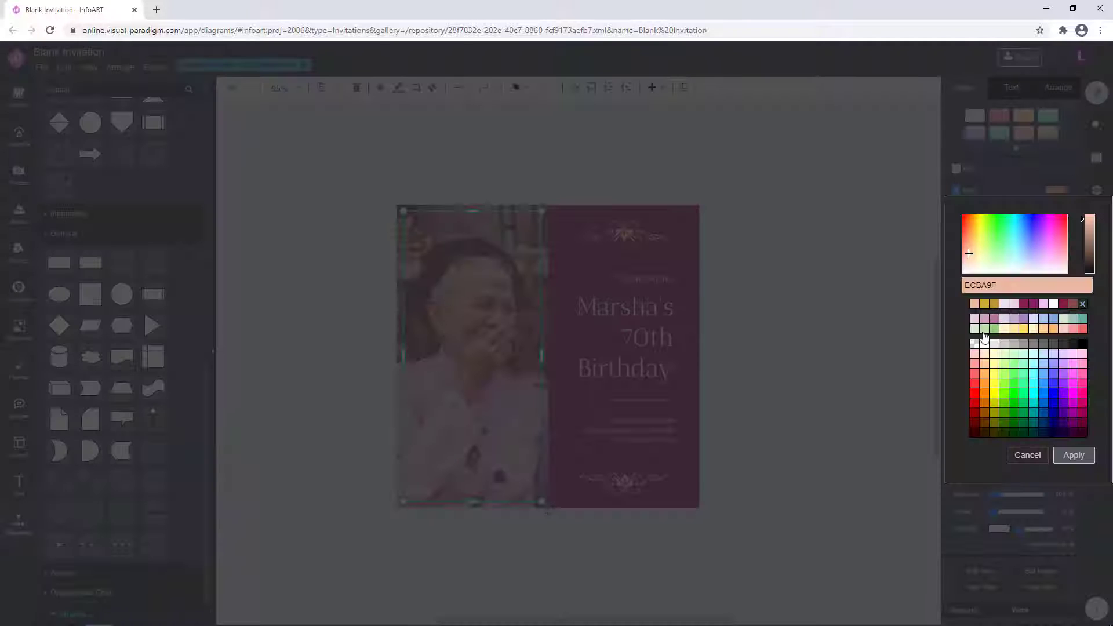
left_click(983, 333)
left_click(1073, 454)
left_click(795, 318)
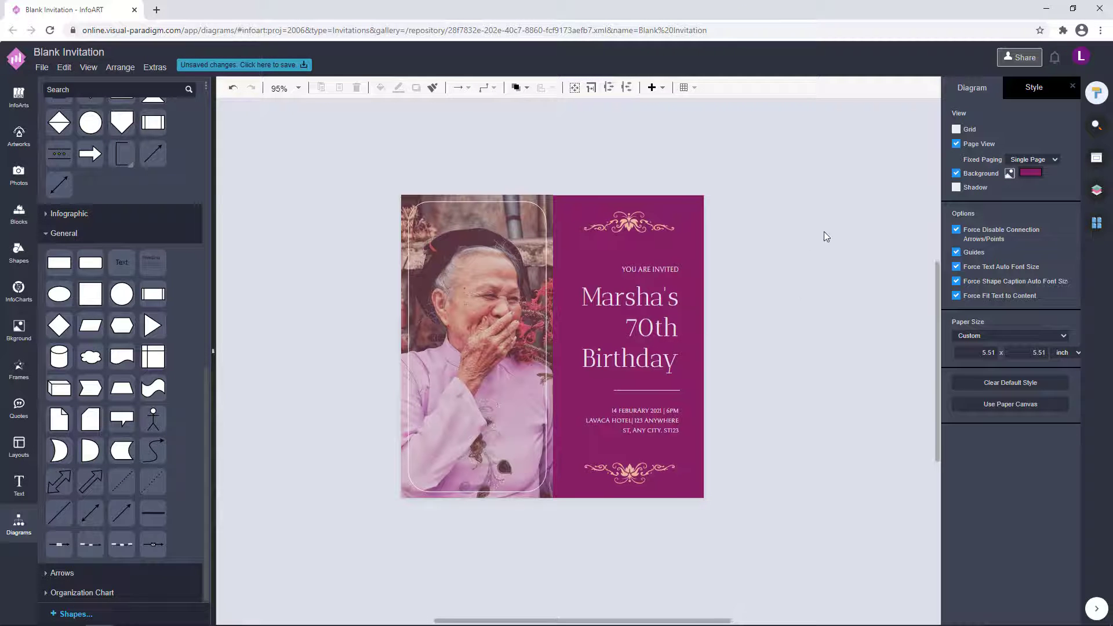
left_click_drag(754, 510, 552, 145)
left_click(761, 261)
scroll(772, 293, "up", 1)
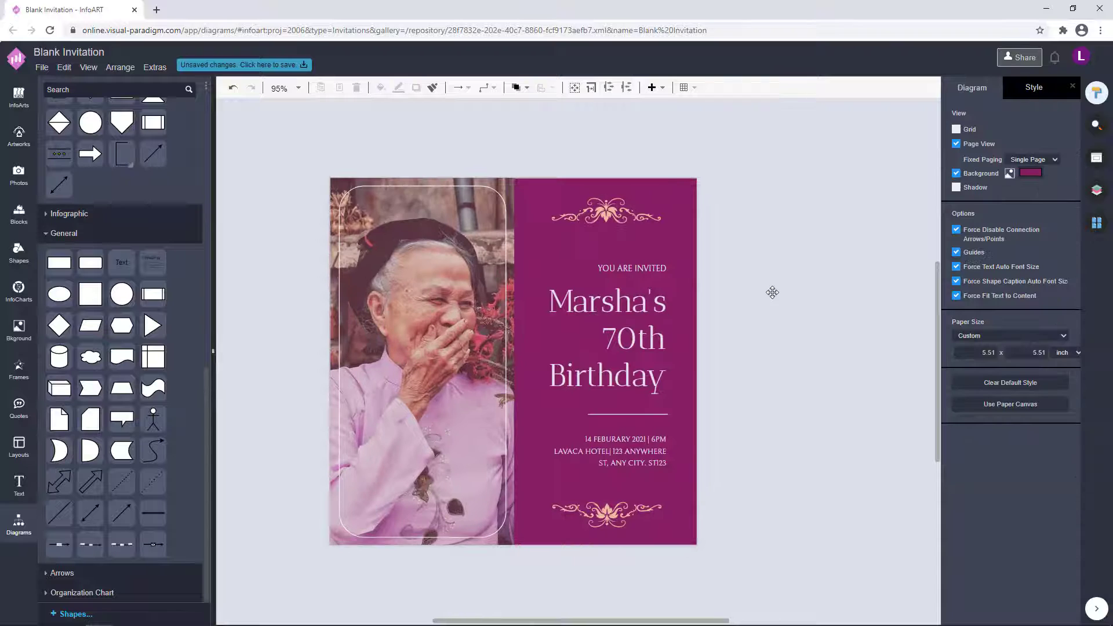
left_click(503, 308)
left_click(794, 323)
Increase the strength of the photo's color overlay to 43%.
left_click(532, 232)
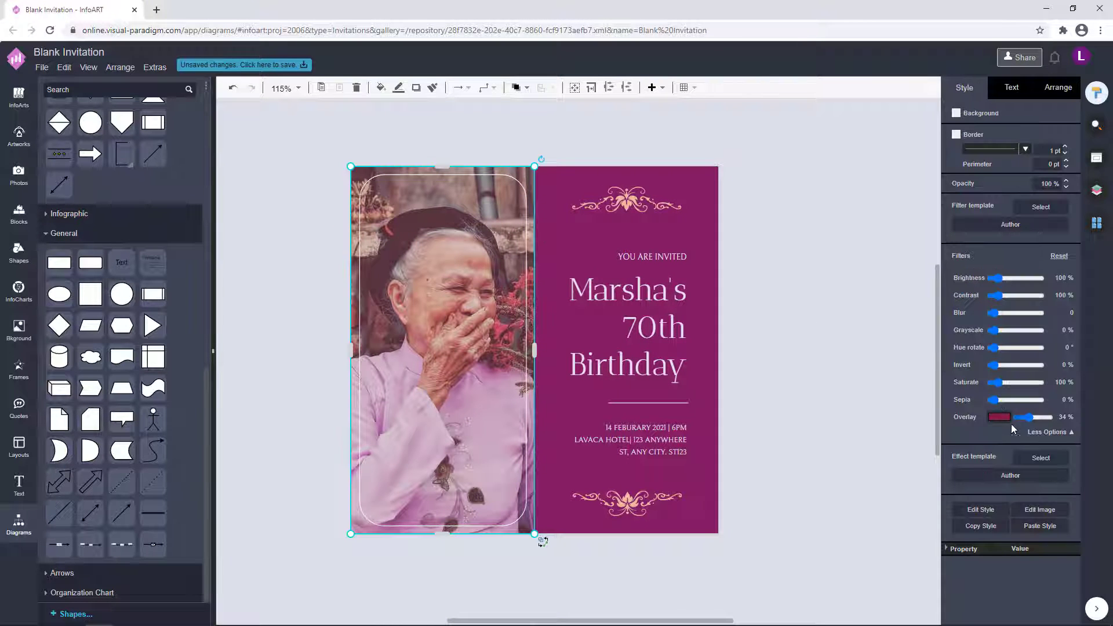
left_click_drag(1029, 417, 1033, 419)
left_click_drag(803, 347, 806, 357)
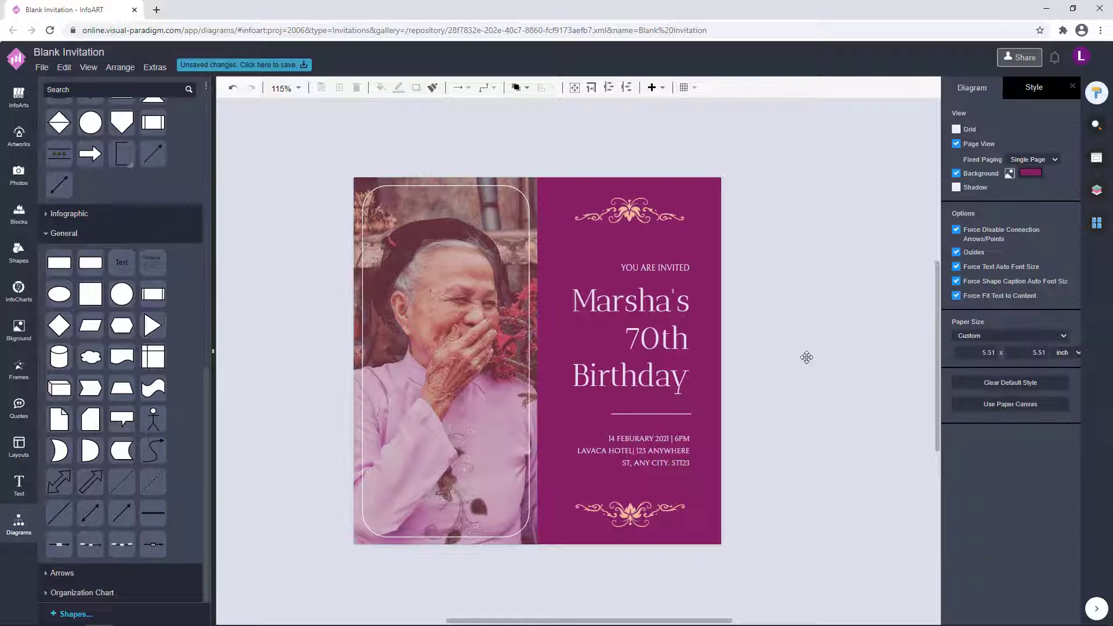
left_click(526, 380)
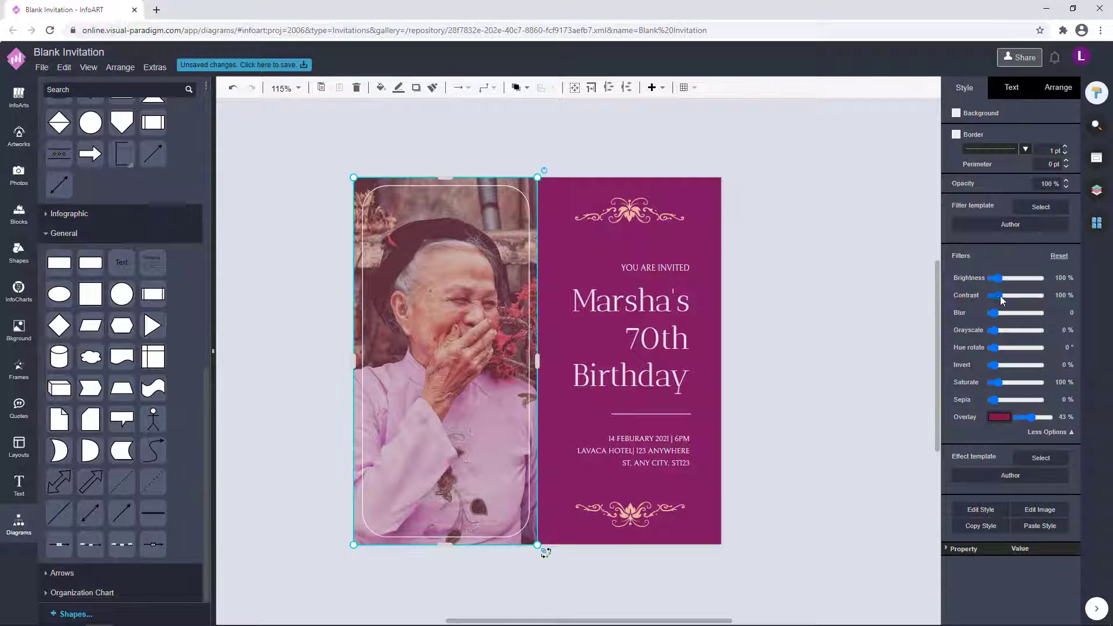
left_click(781, 330)
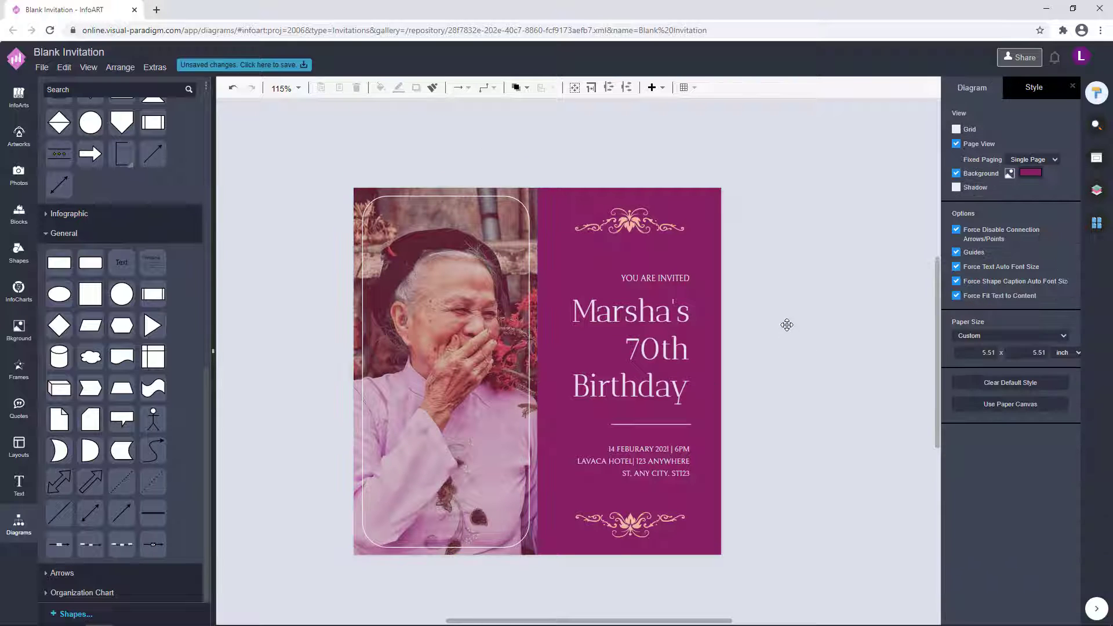
Save the design to VP Online as "Purple Elegant Old Lady Birthday Party Invitation".
left_click(264, 70)
type("Purple Grand")
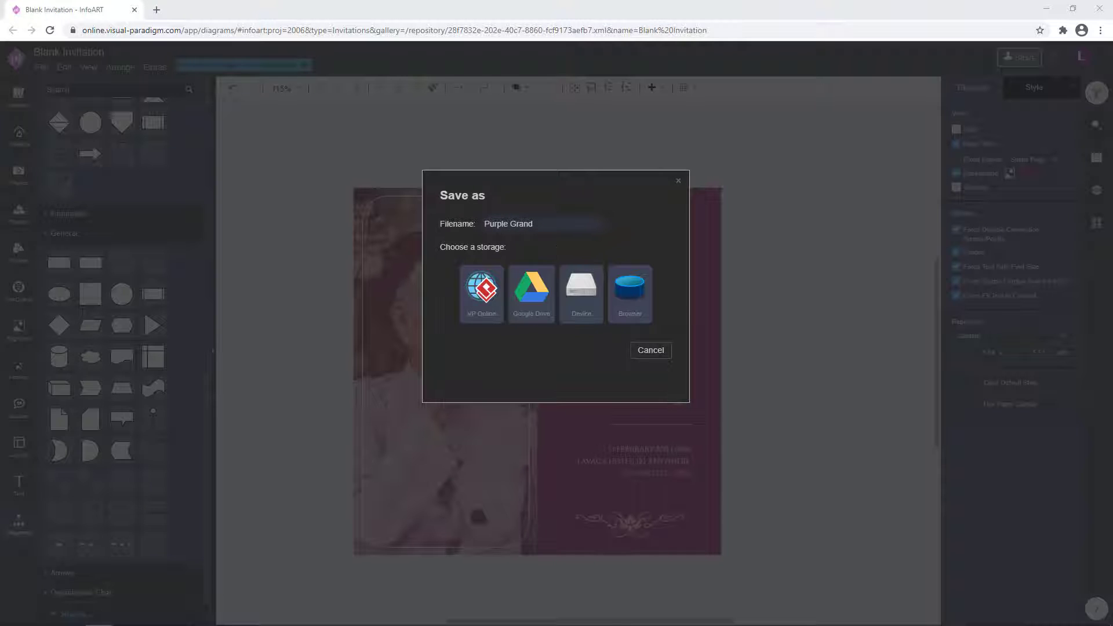
left_click(557, 223)
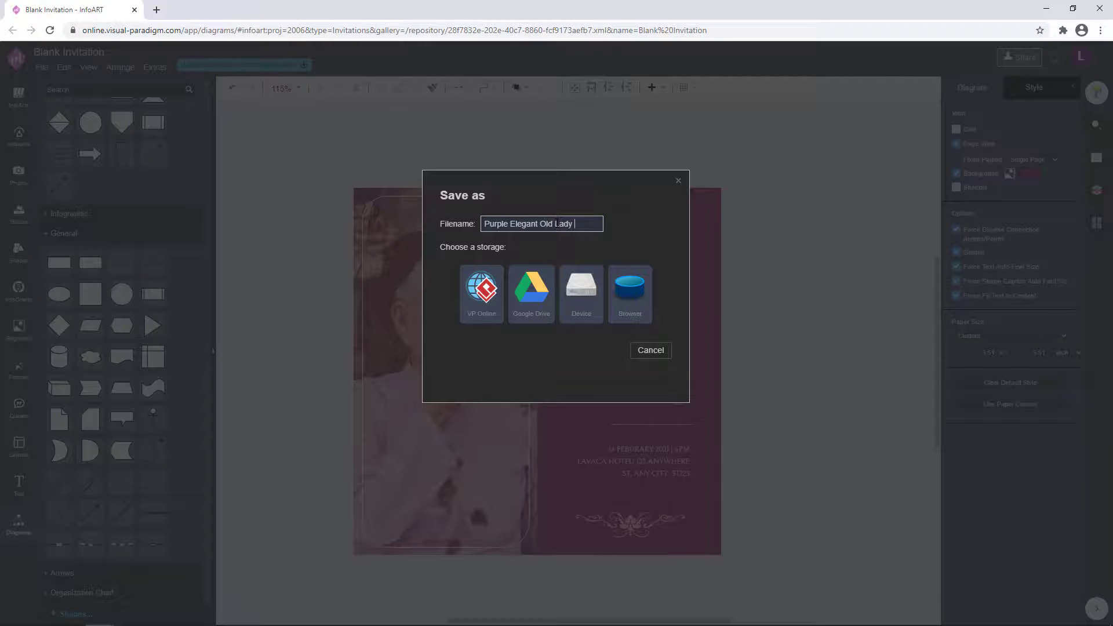
type("thday")
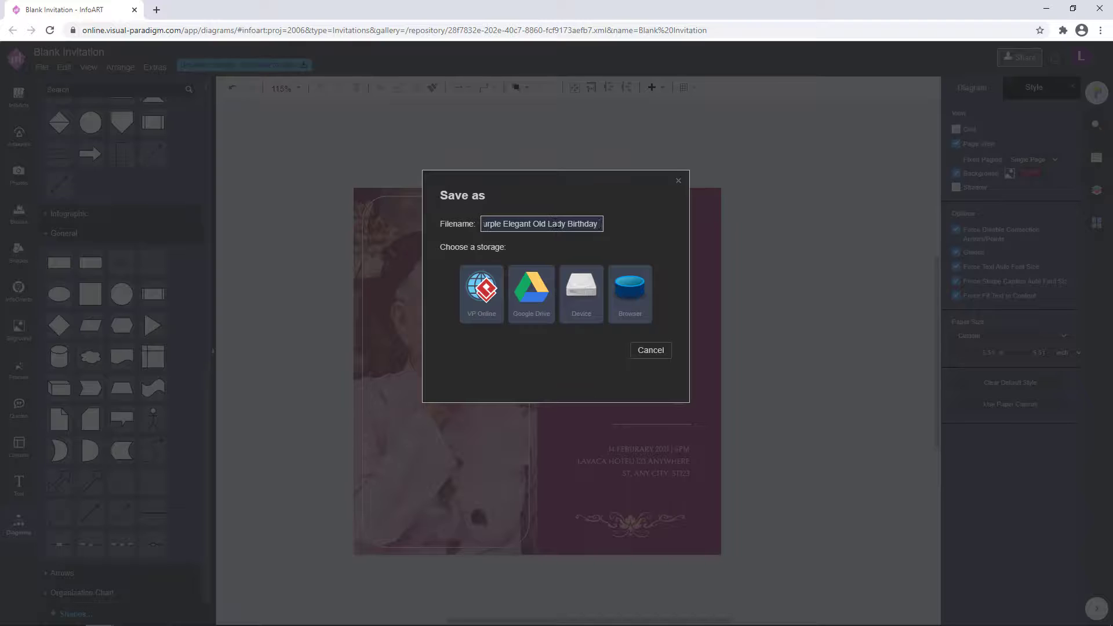
type(" Party Invitation")
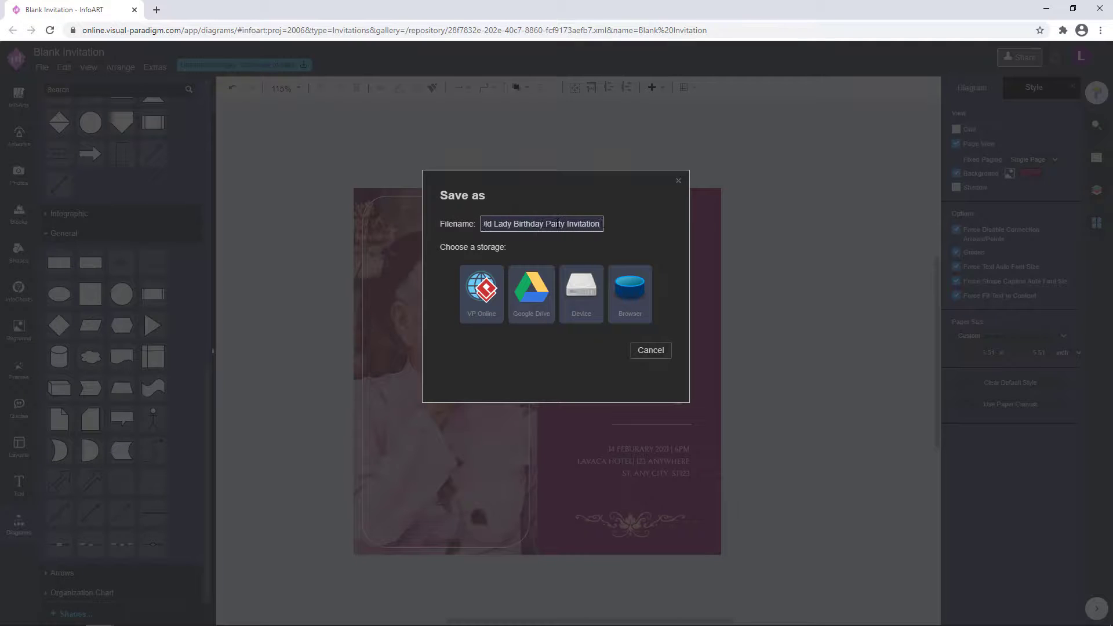
left_click(481, 290)
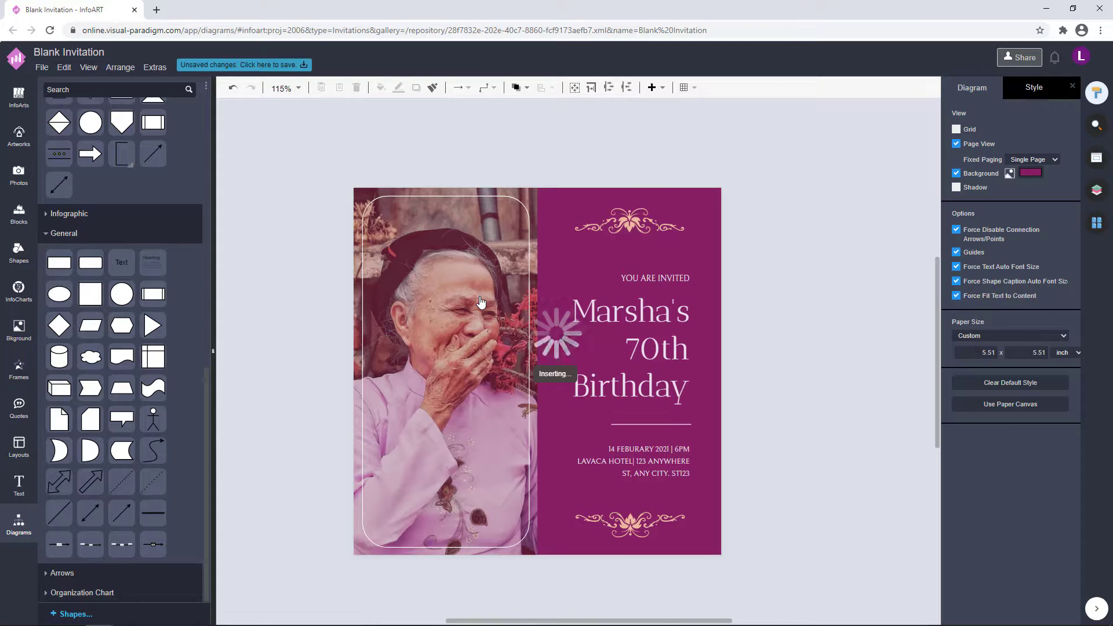